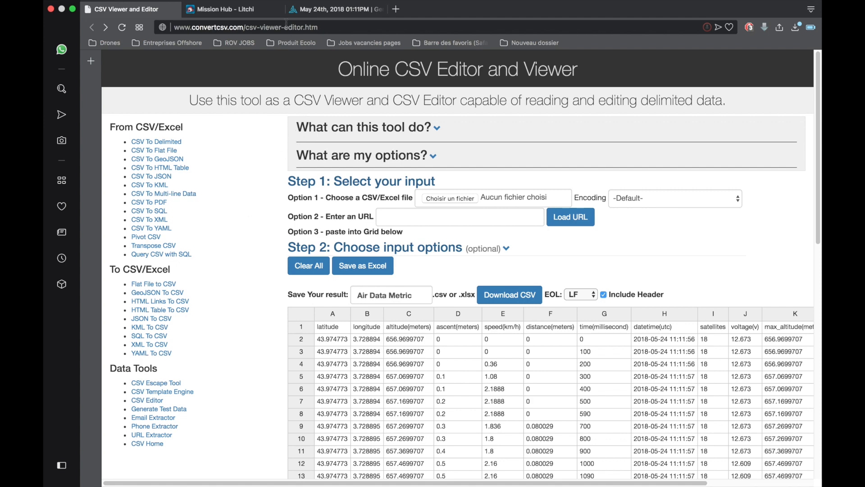
- Switch to AirData and save metric display units for the site, with CSV file units the same as selected above
click(335, 9)
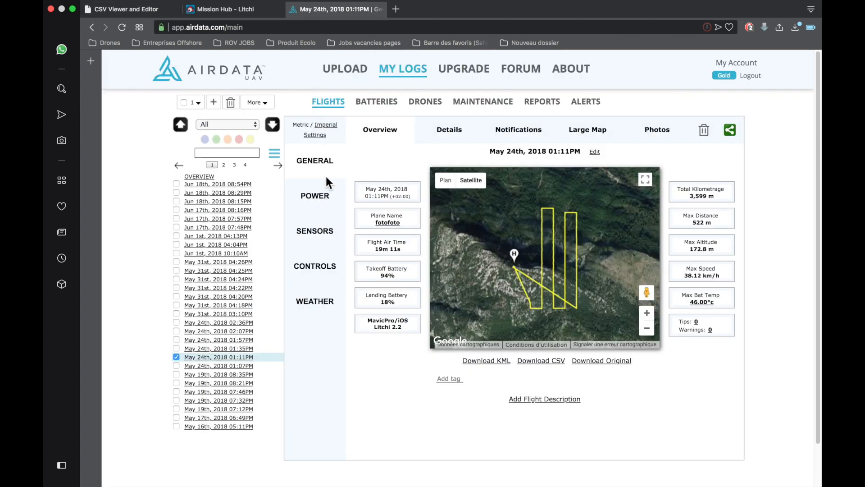
click(316, 137)
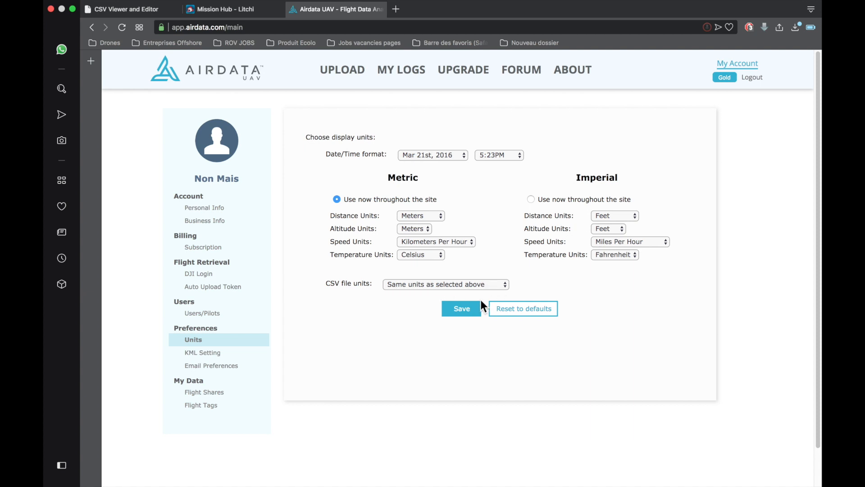
click(461, 311)
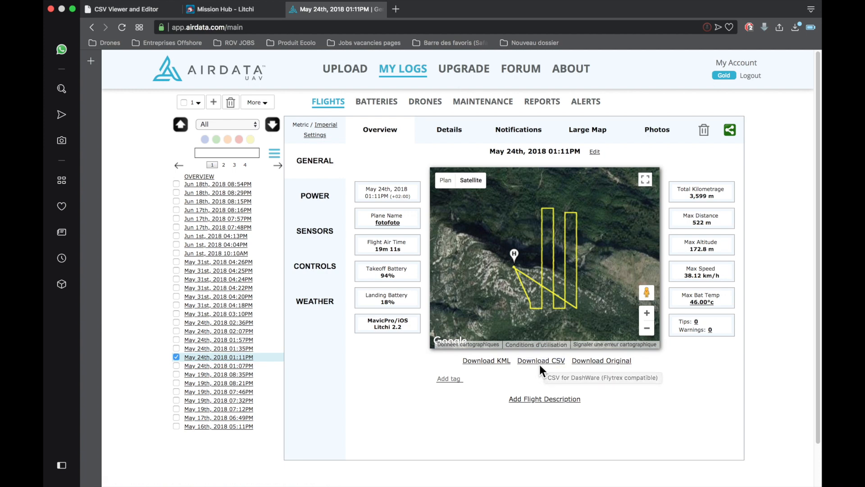
- Load Airdata Metric.csv into the online CSV editor and save it as an Excel file
click(145, 10)
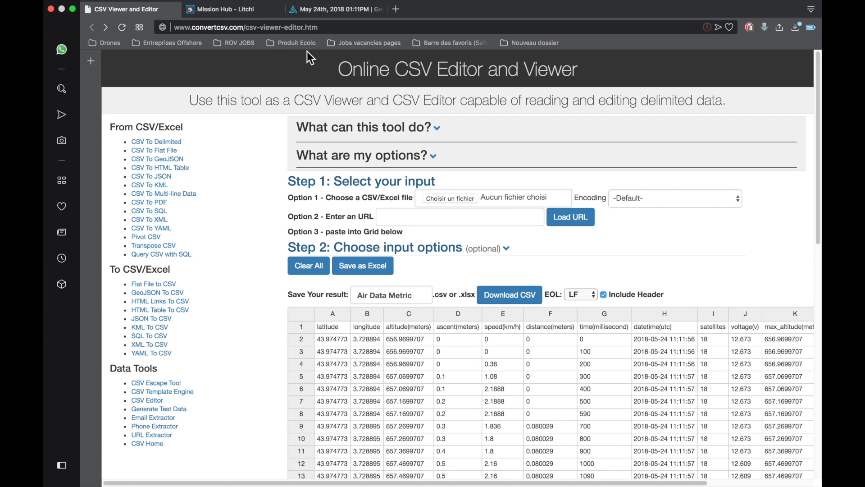
click(455, 198)
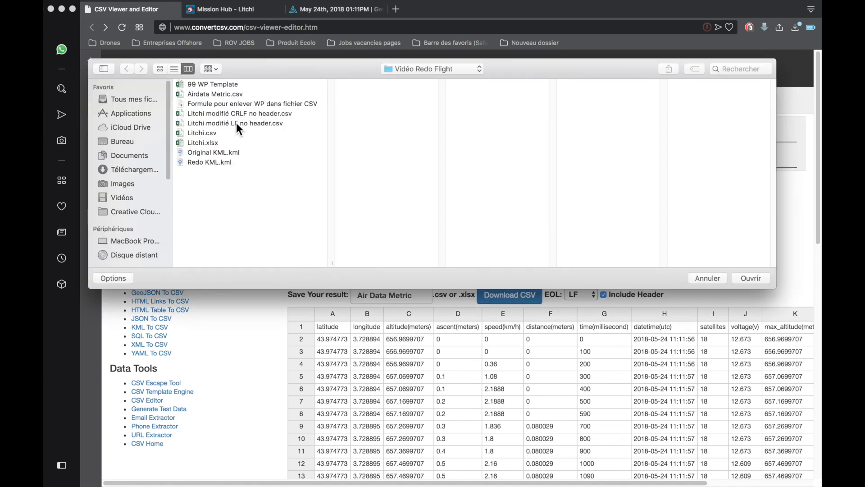
click(207, 94)
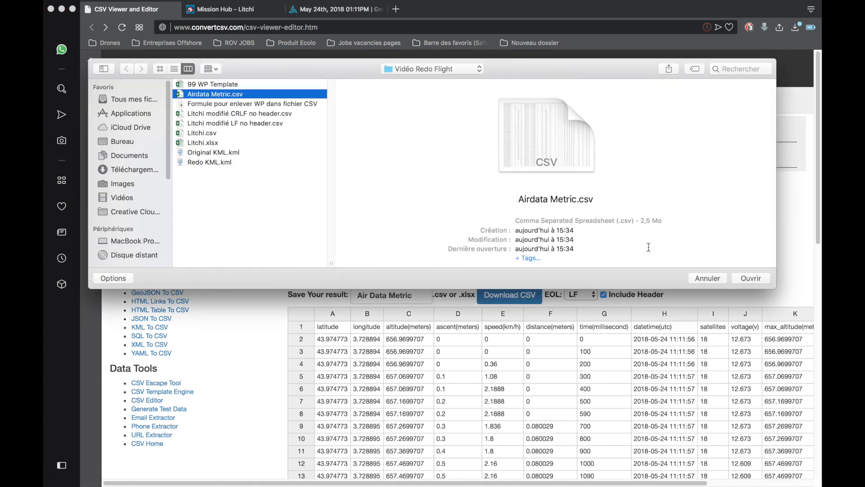
click(755, 279)
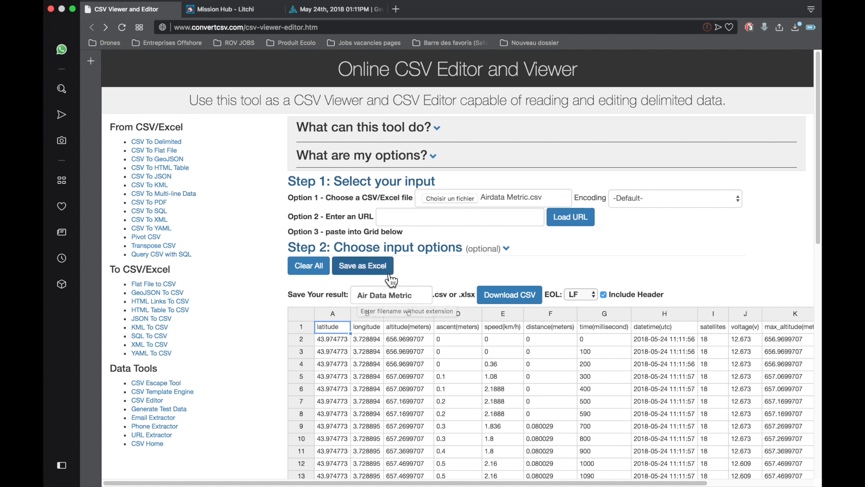
click(367, 268)
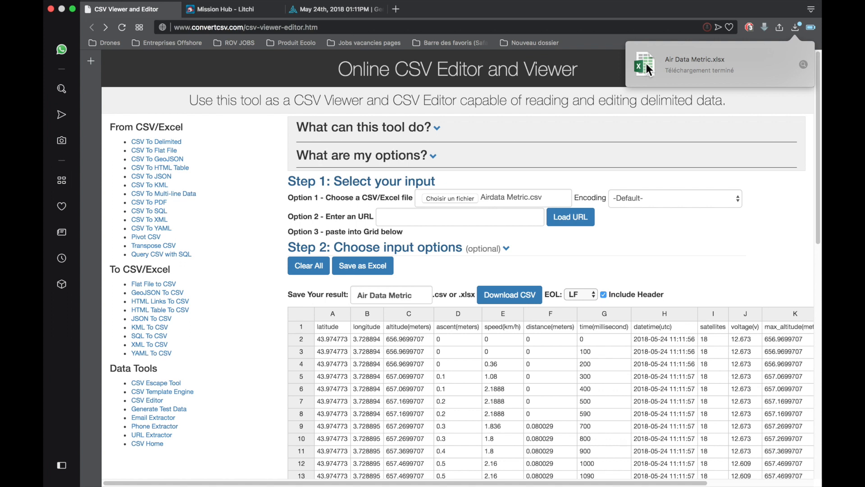
- Show the downloaded workbook in Finder and open Air Data Metric.xlsx from the Vidéo Redo Flight folder in Excel
click(803, 64)
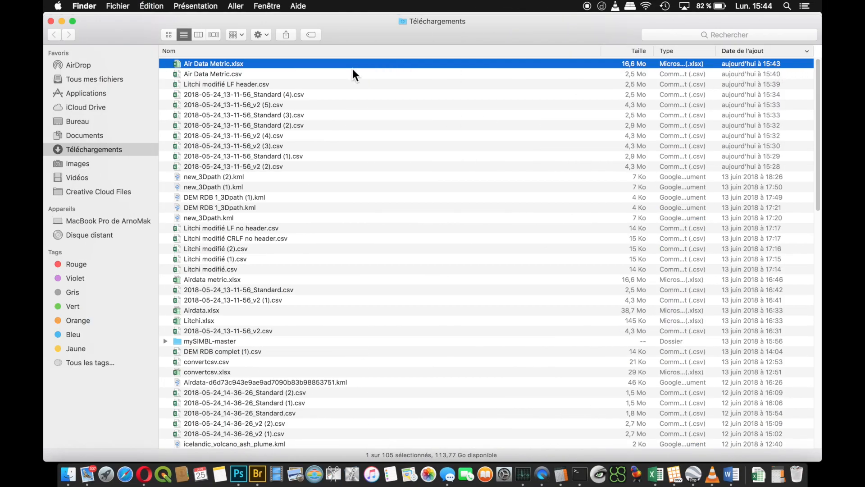
click(50, 21)
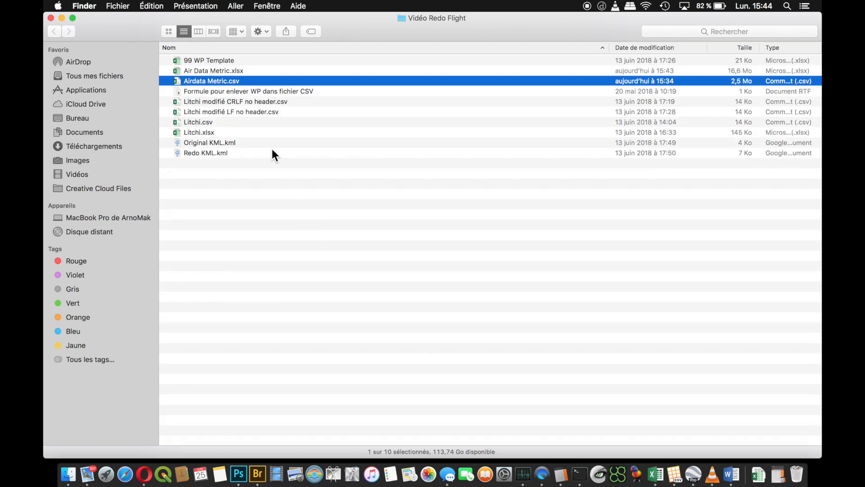
double_click(228, 69)
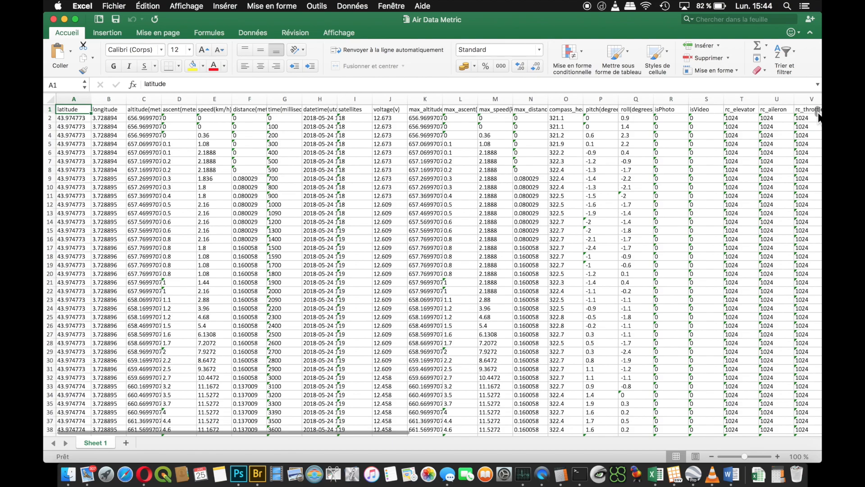
- Filter the speed(km/h) column so that only rows with a value of 0 are shown
drag(819, 116, 813, 431)
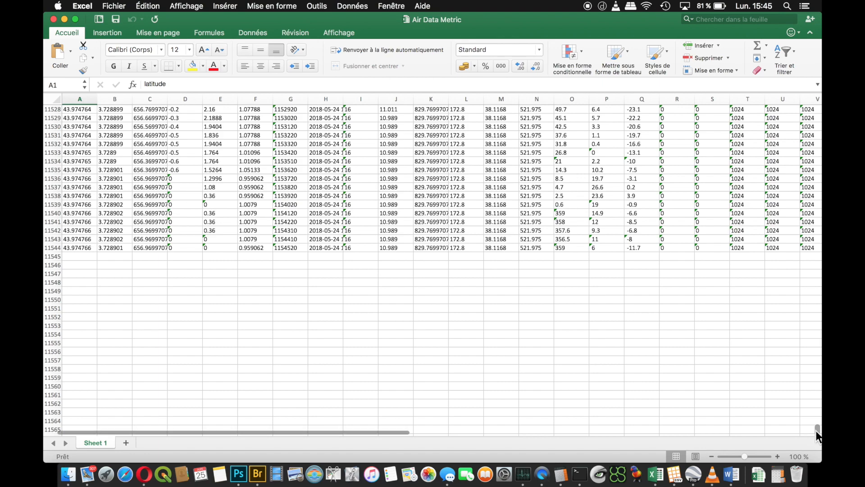
drag(817, 429, 815, 102)
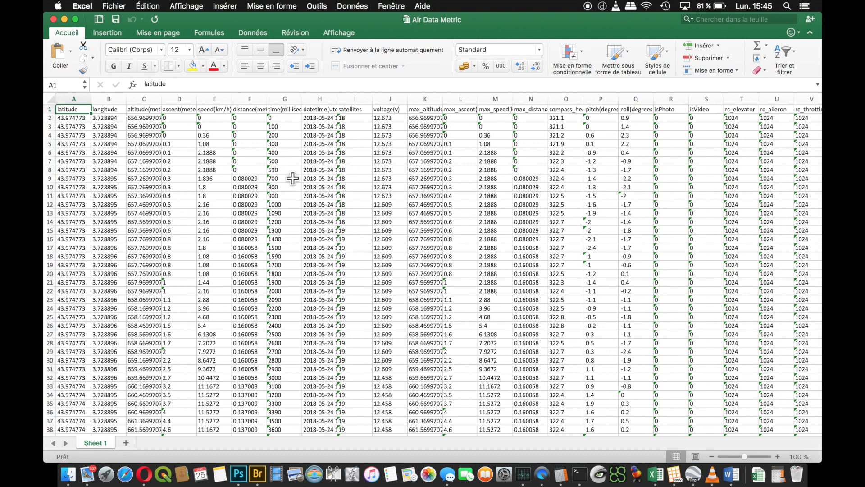
click(219, 99)
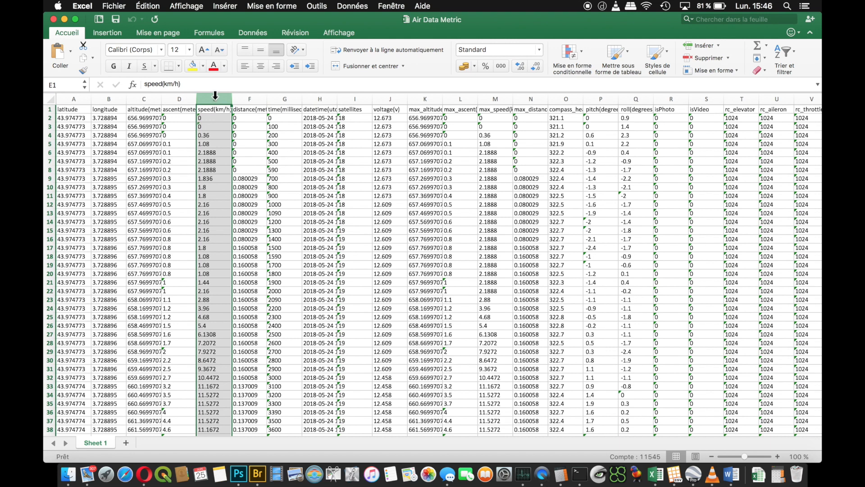
click(353, 6)
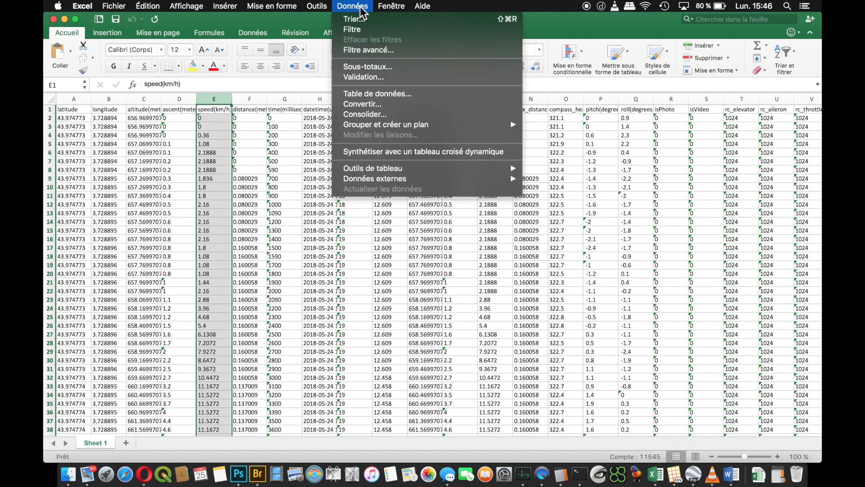
click(353, 29)
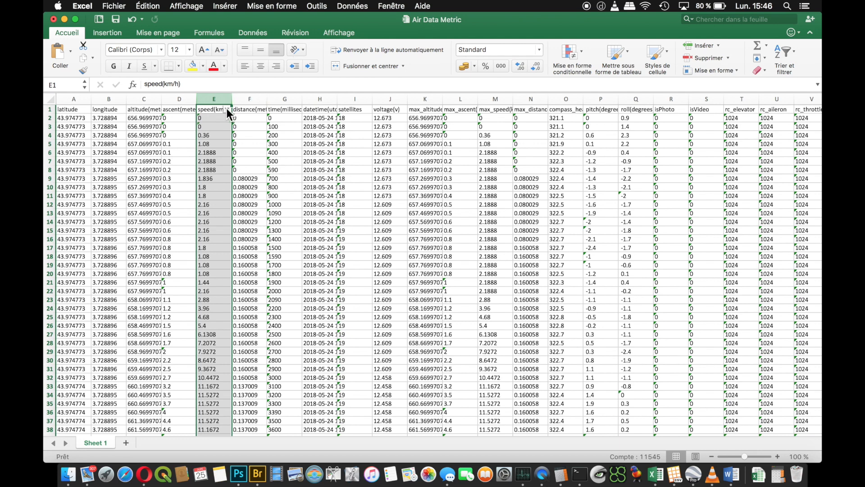
click(227, 110)
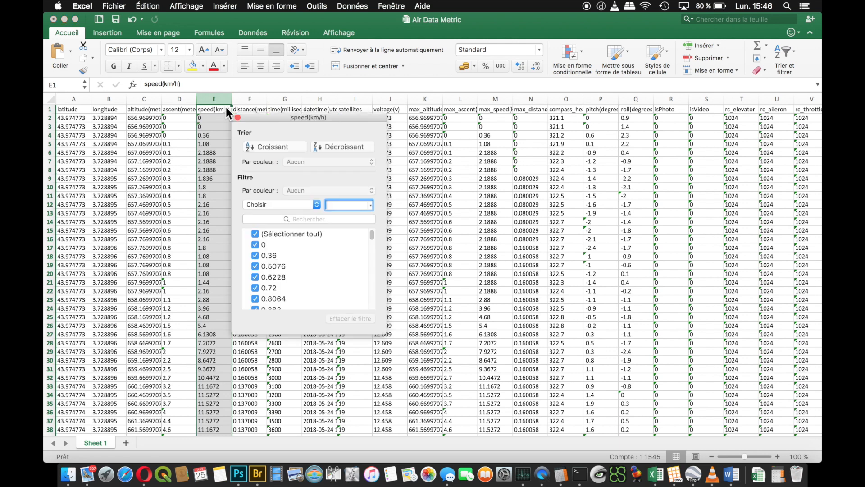
click(255, 233)
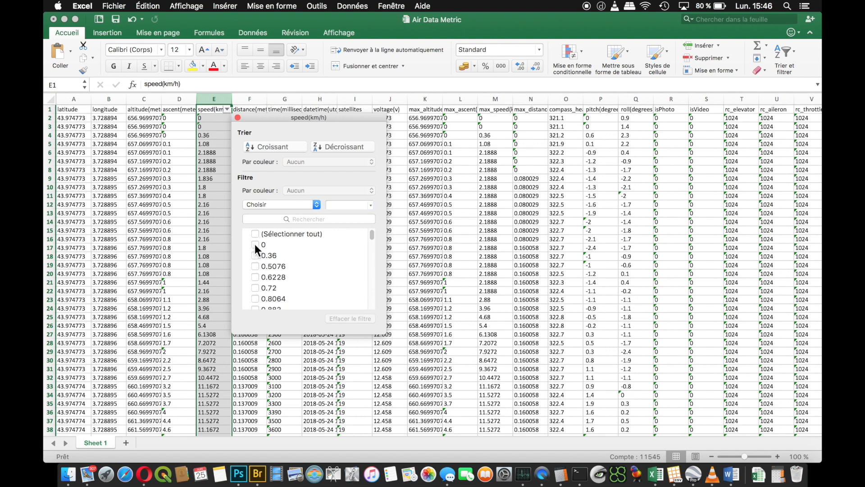
click(255, 244)
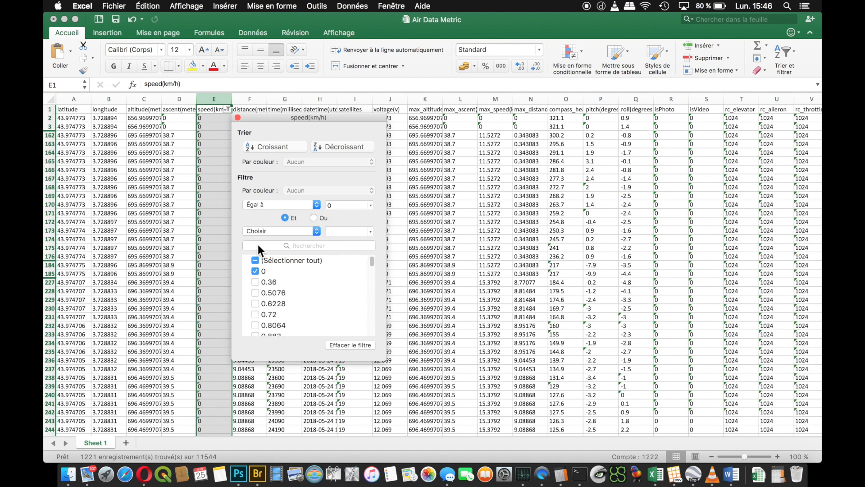
click(238, 118)
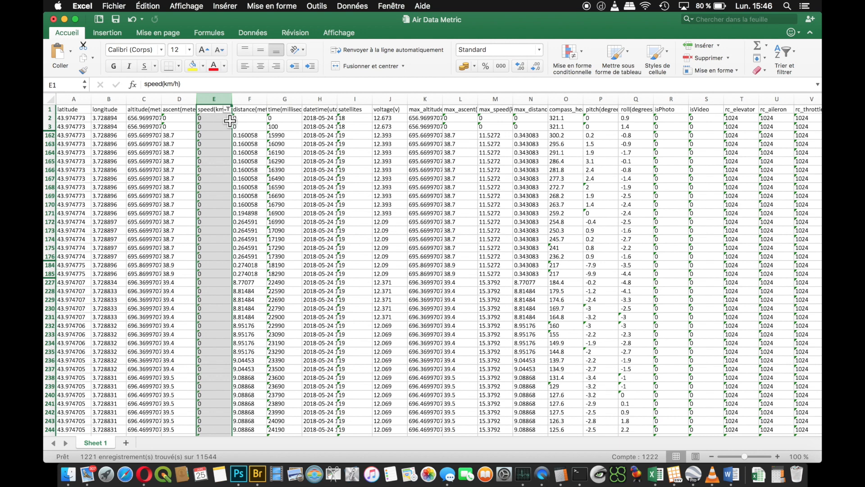
- Delete all the filtered zero-speed rows below the header row
click(49, 118)
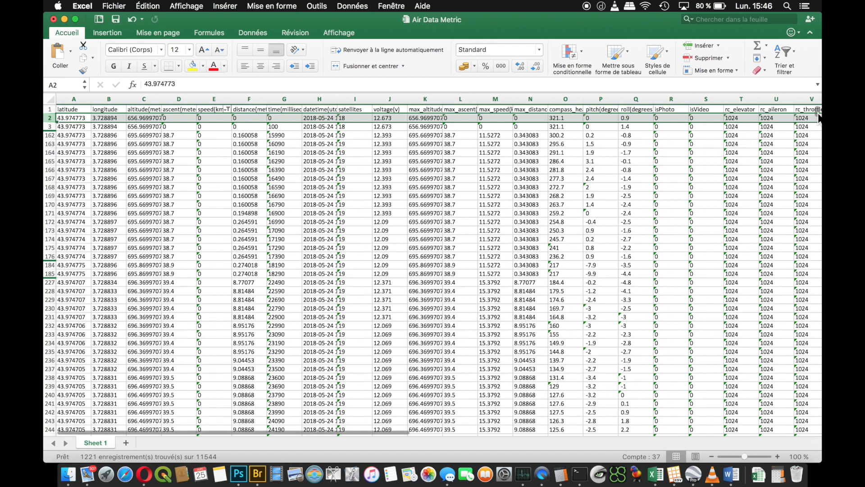
drag(817, 112, 820, 431)
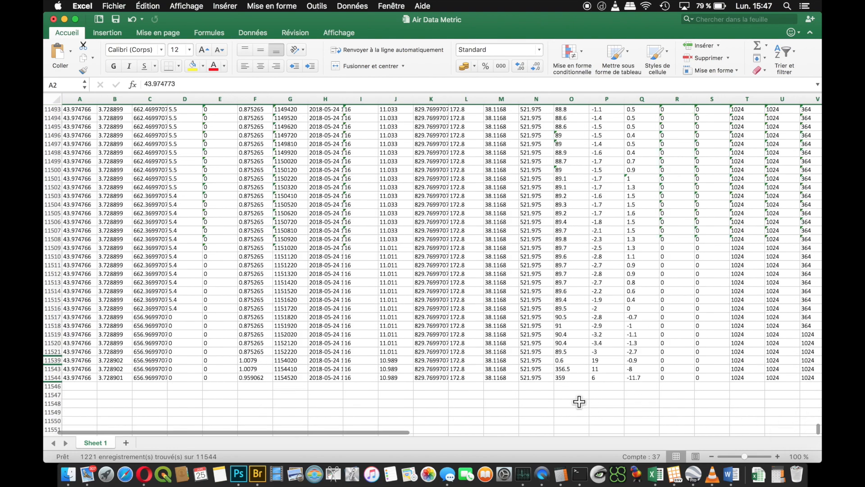
shift+click(53, 377)
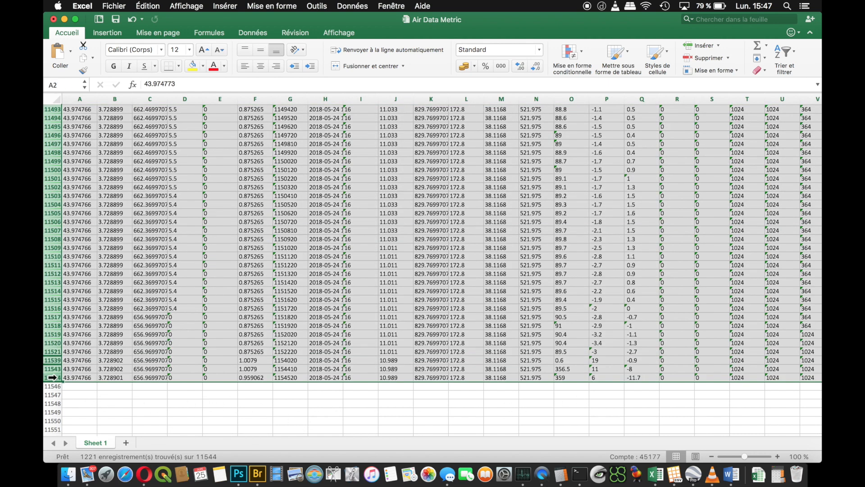
right_click(53, 377)
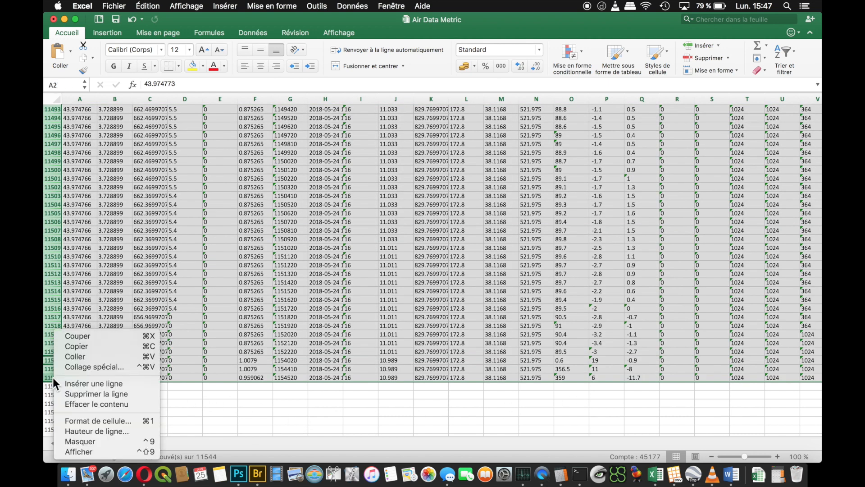
click(88, 393)
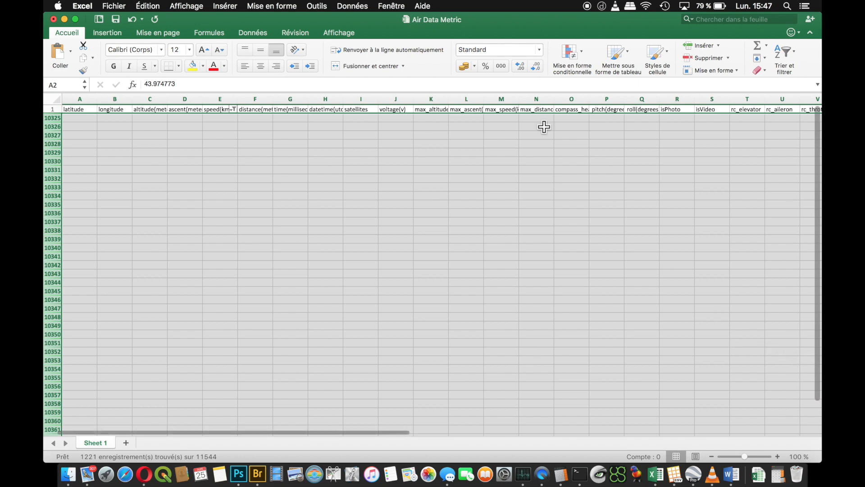
- Remove the filter from the speed(km/h) column and clear the row selection
click(353, 9)
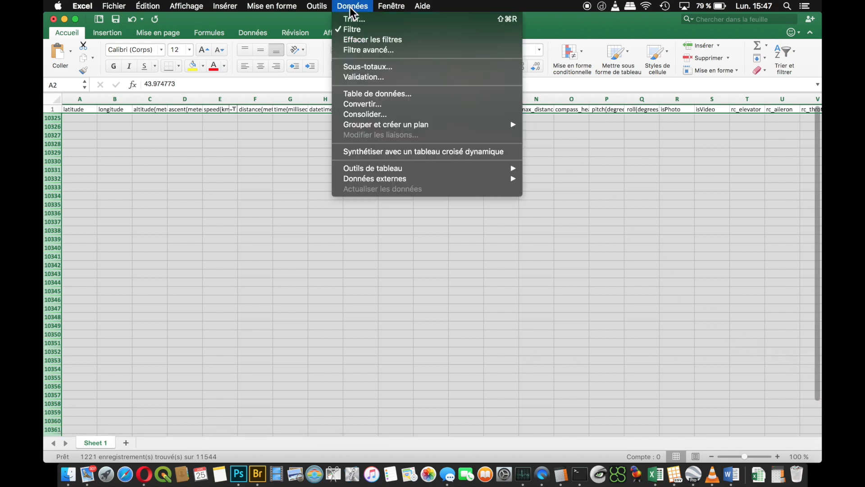
click(351, 30)
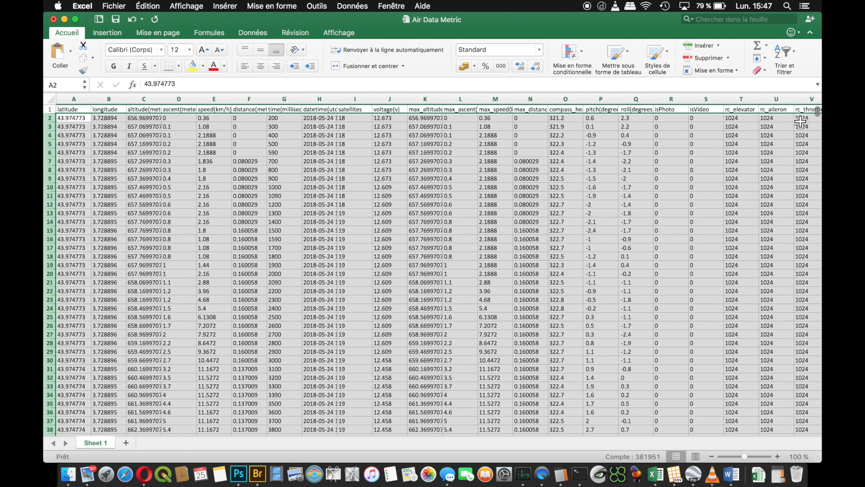
click(463, 141)
scroll(305, 185, down, 4)
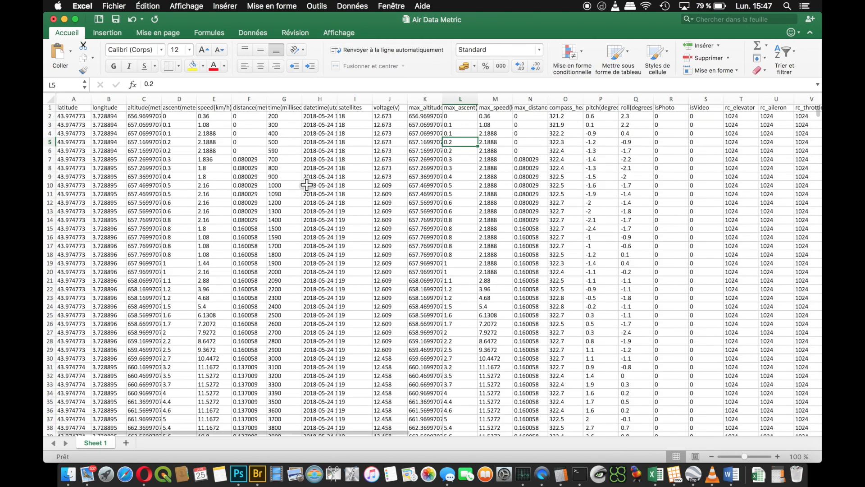
scroll(631, 178, up, 4)
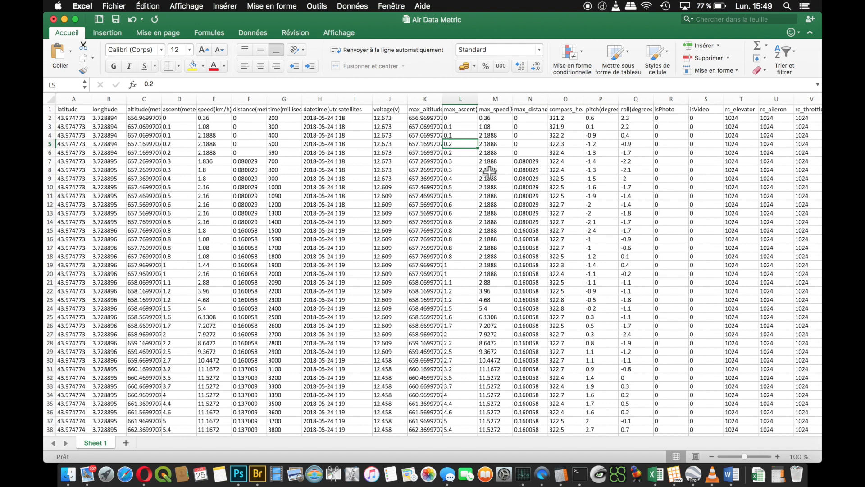
- Filter the flycState column so that only the AutoTakeoff, Go_Home, GPS_Atti and Sport rows are shown
scroll(489, 172, right, 15)
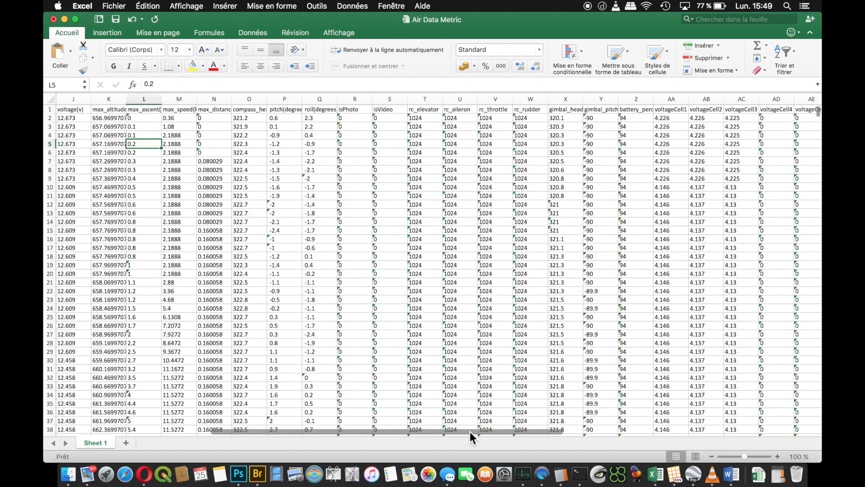
scroll(637, 422, right, 3)
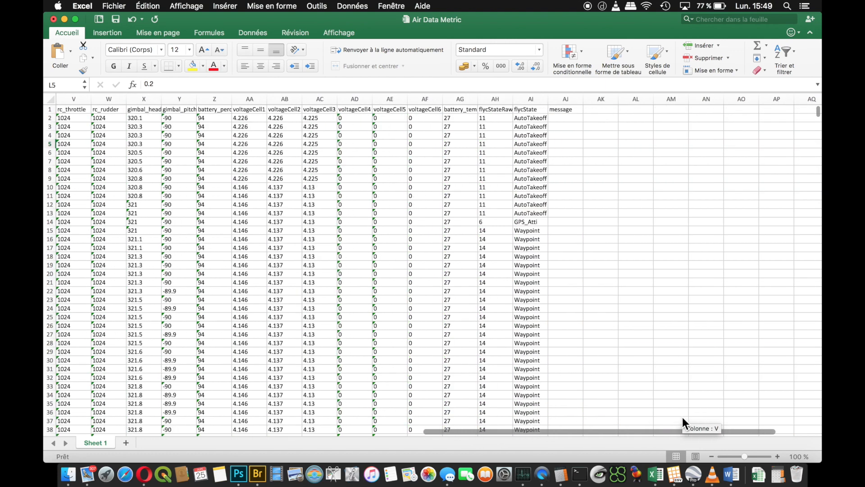
click(532, 98)
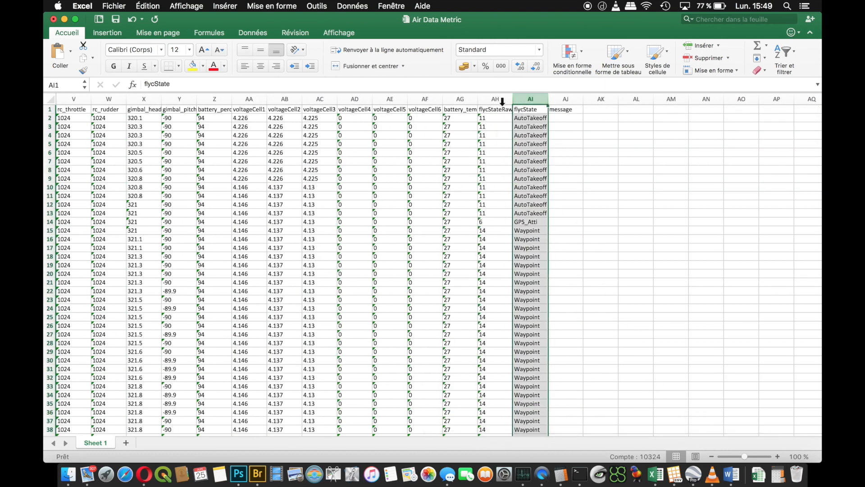
click(360, 8)
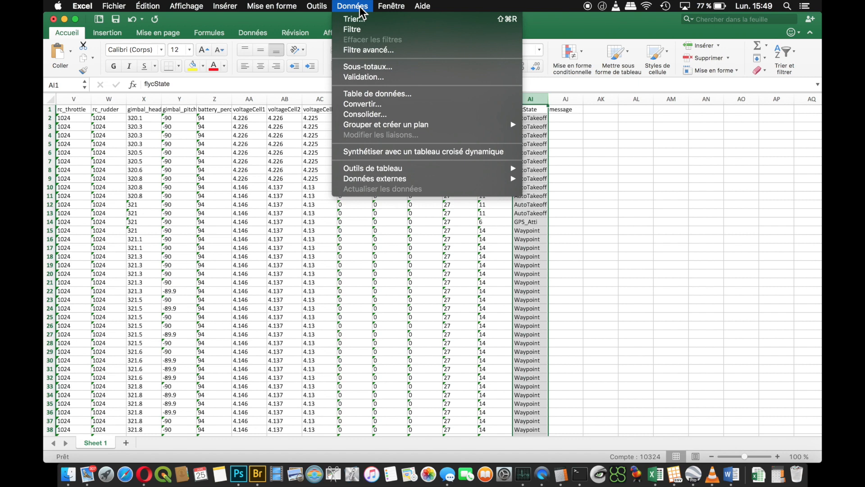
click(367, 30)
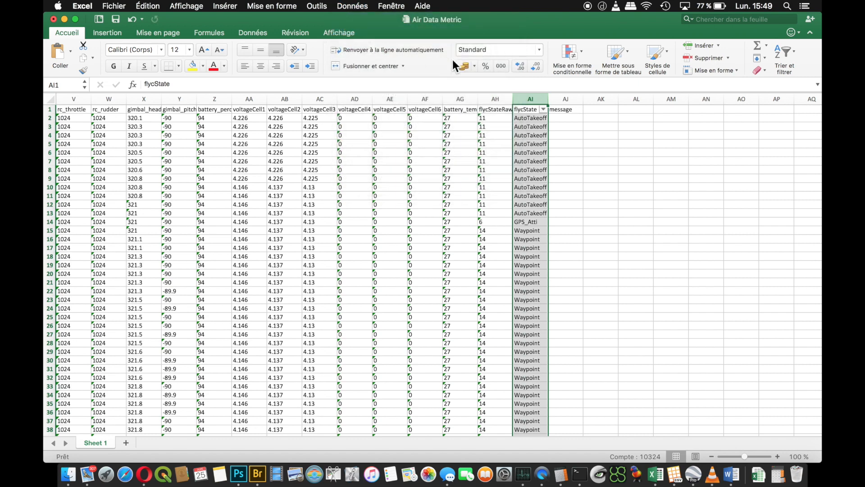
click(544, 109)
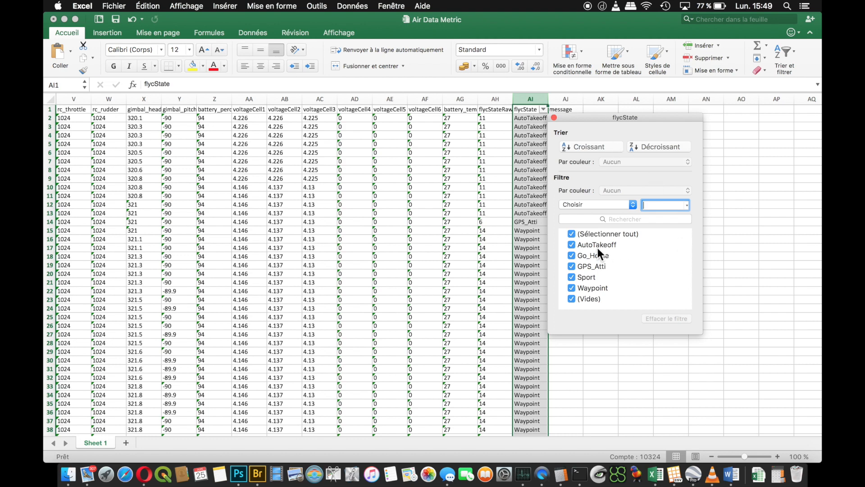
click(571, 234)
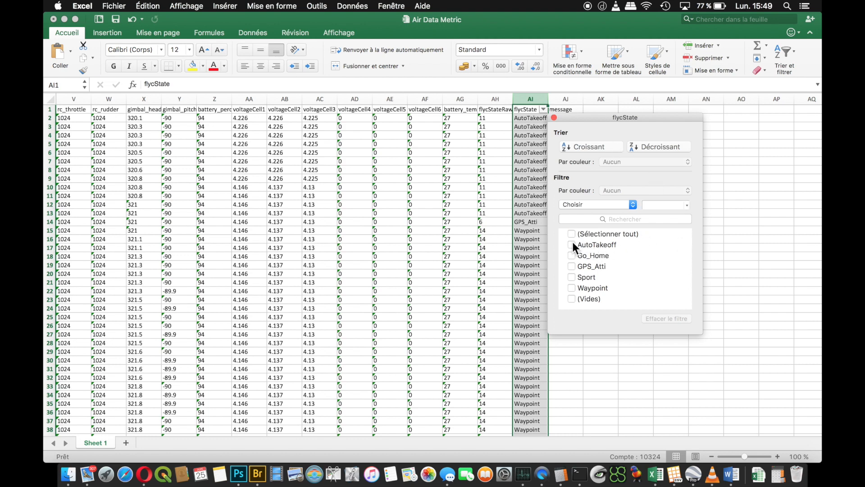
click(572, 244)
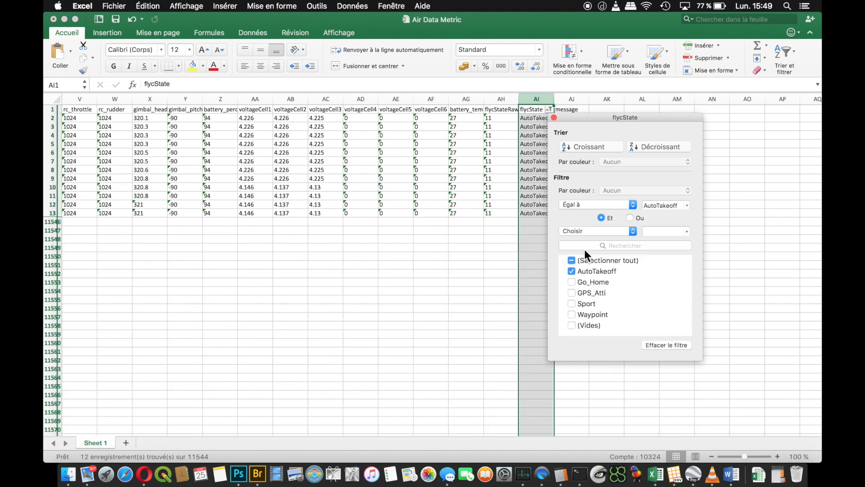
click(579, 282)
click(576, 292)
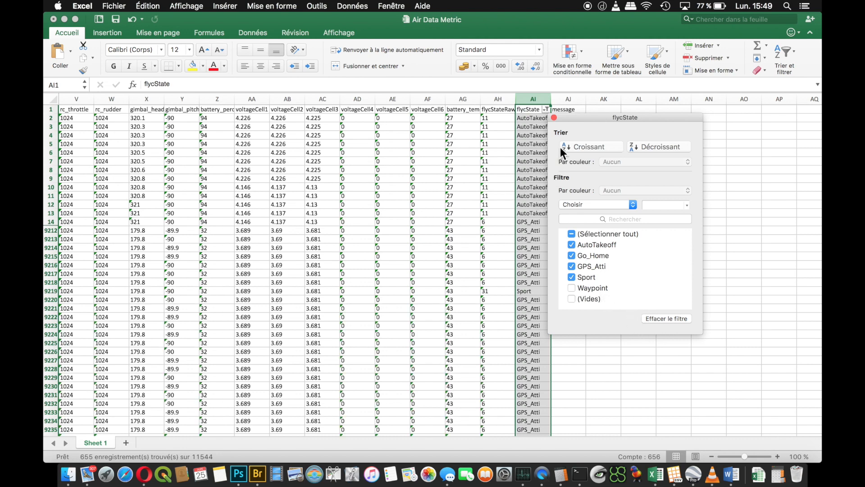
click(51, 118)
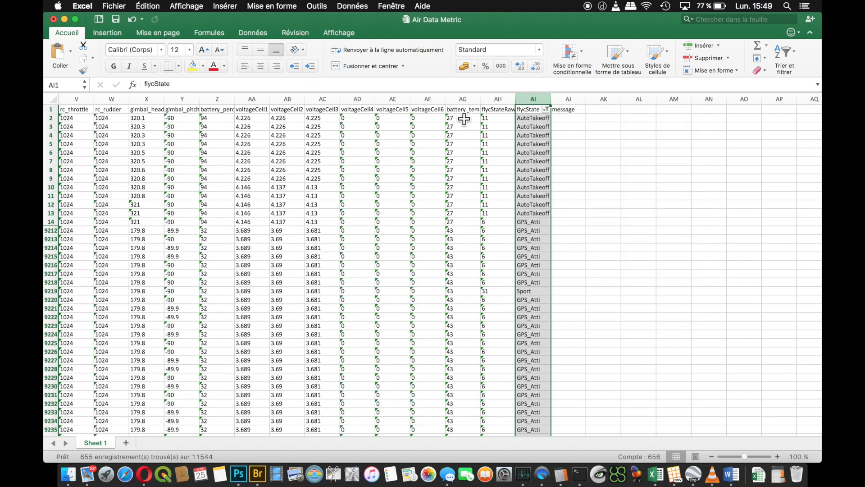
- Delete all the filtered non-Waypoint rows below the header row and remove the filter from the flycState column
click(51, 118)
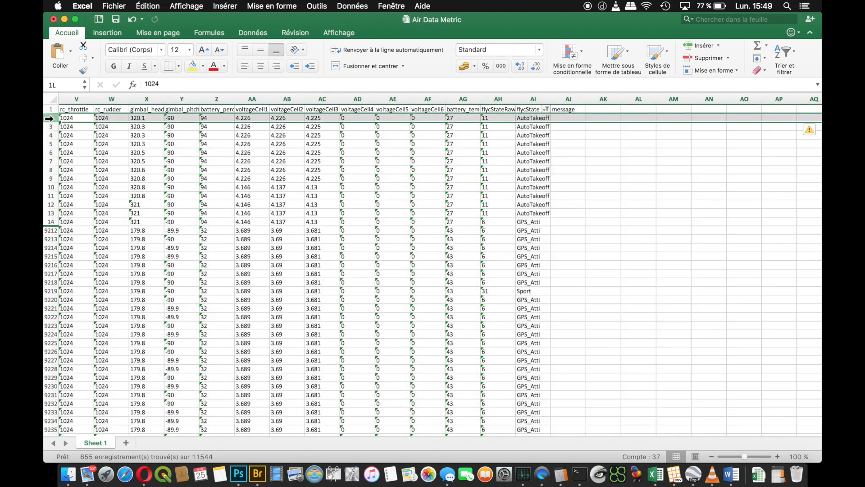
scroll(148, 240, down, 3)
scroll(147, 240, down, 8)
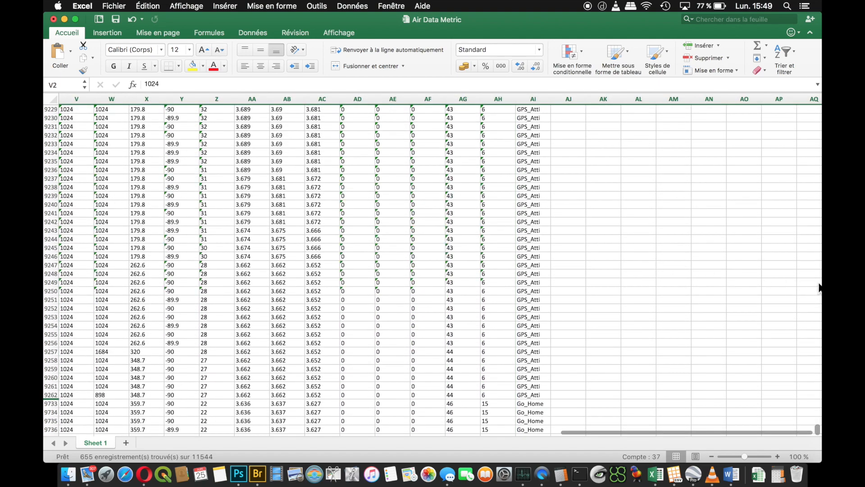
scroll(411, 347, down, 10)
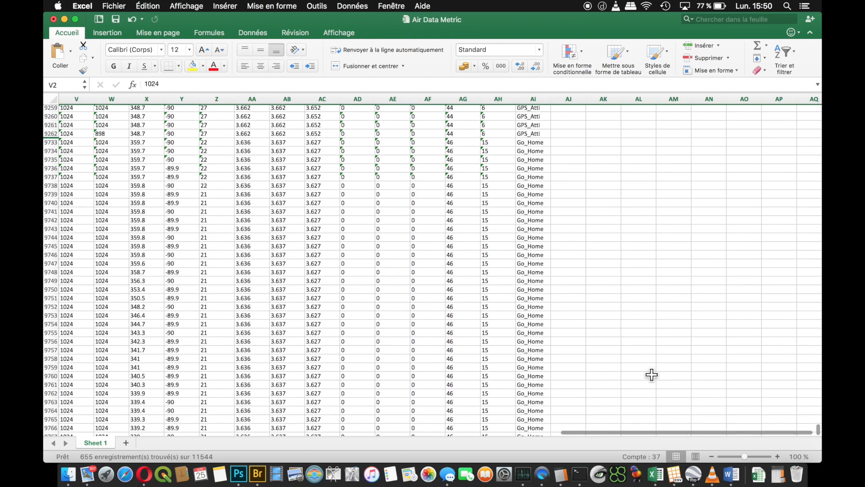
scroll(606, 382, down, 15)
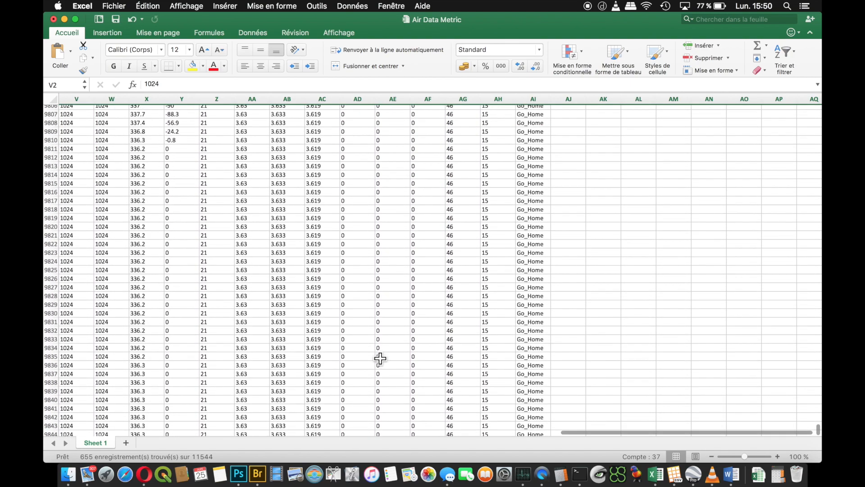
scroll(309, 357, down, 15)
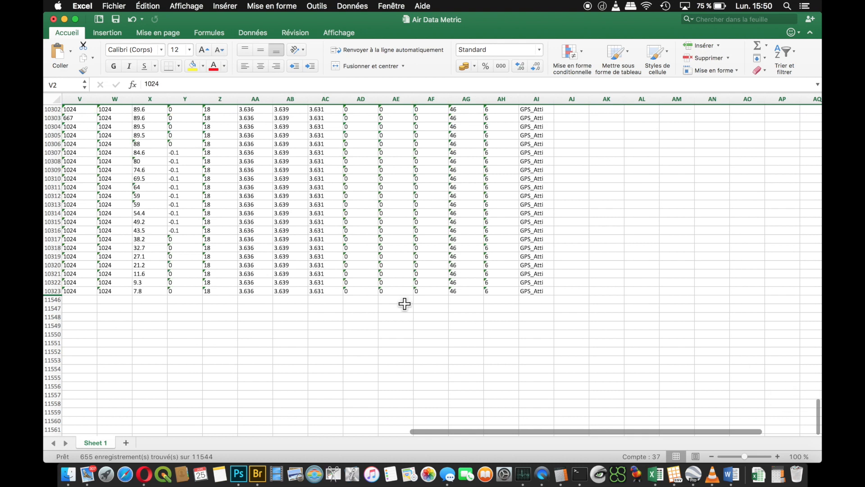
shift+click(48, 290)
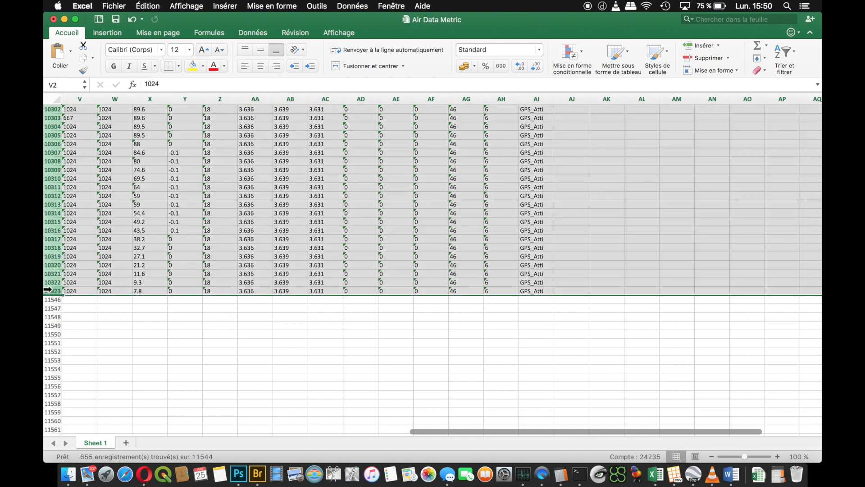
right_click(49, 291)
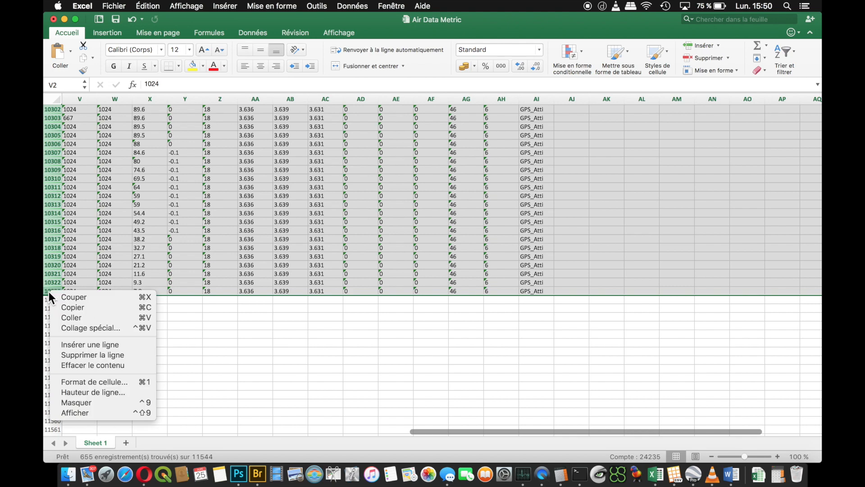
click(93, 355)
click(353, 6)
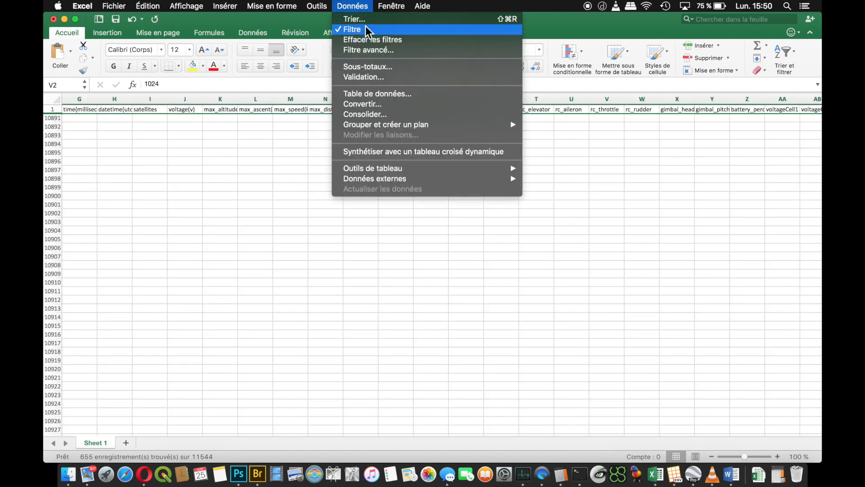
click(365, 25)
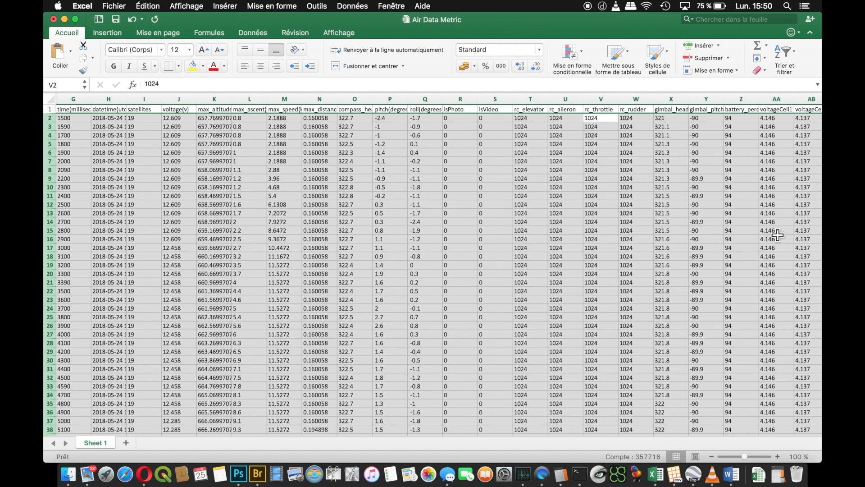
- Look through the remaining data from the first to the last row and select the last filled row to read its number
drag(816, 111, 812, 380)
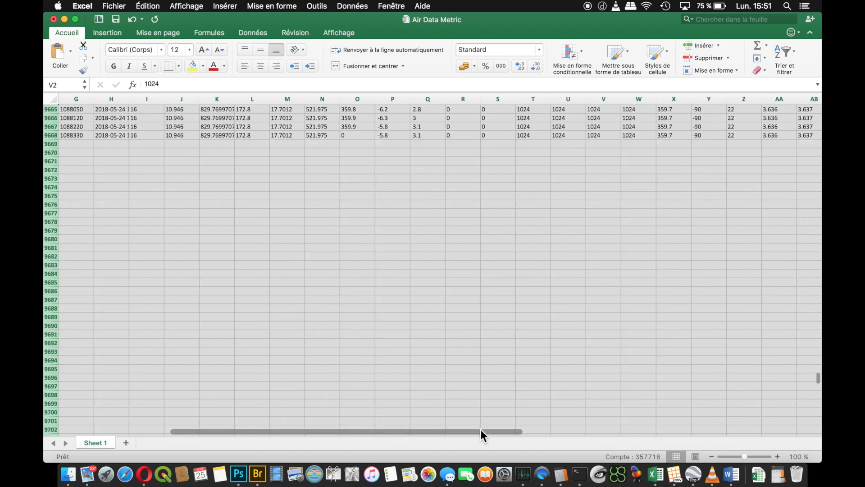
drag(480, 431, 379, 428)
drag(817, 381, 818, 90)
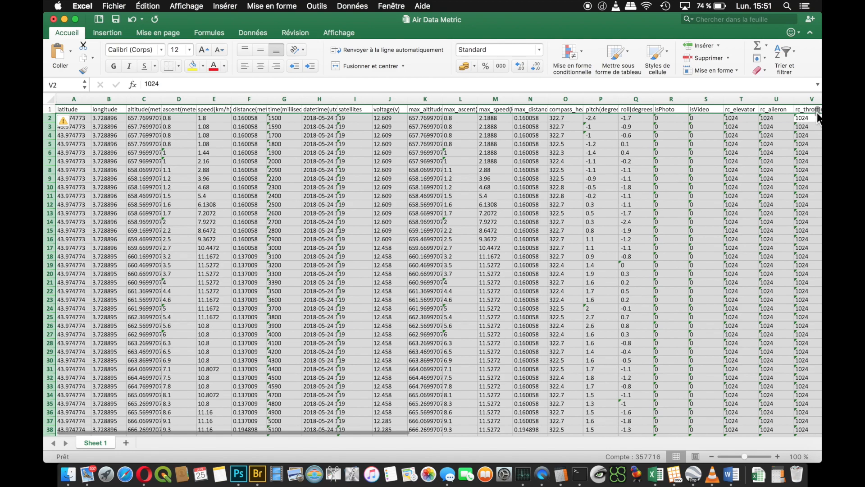
drag(818, 116, 783, 379)
scroll(781, 377, down, 5)
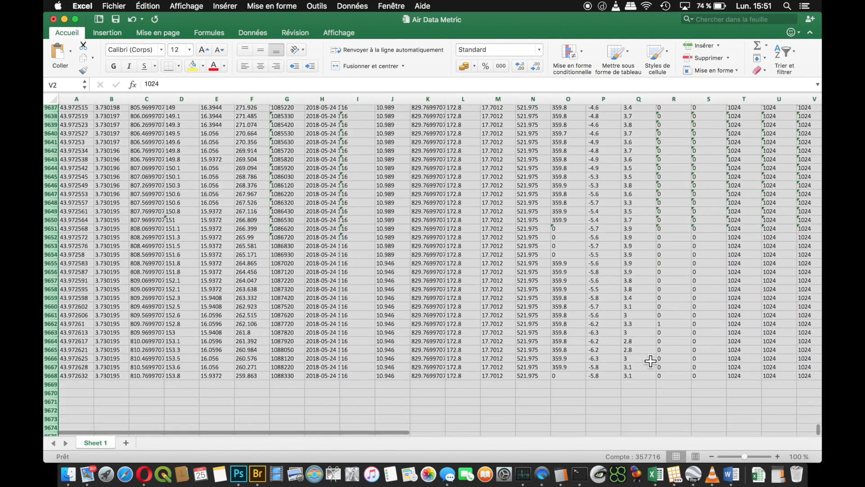
click(51, 345)
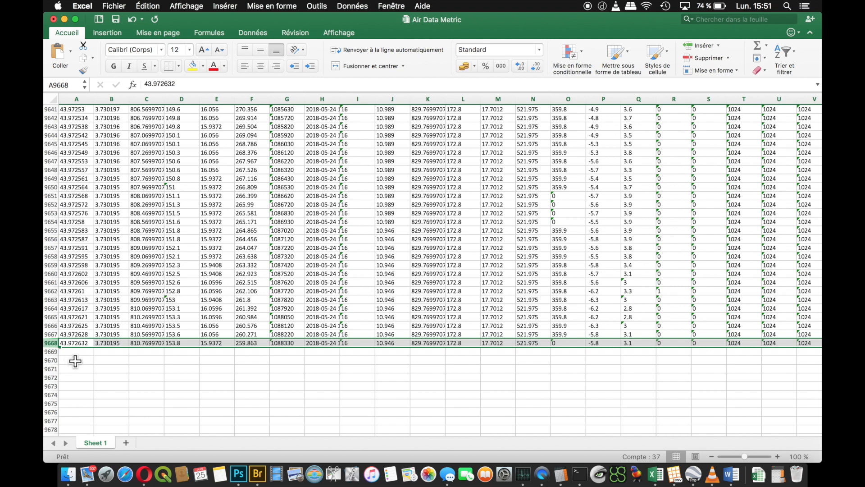
- Switch to the Calculator, reposition its window, and check the last row number in the workbook overview
click(567, 475)
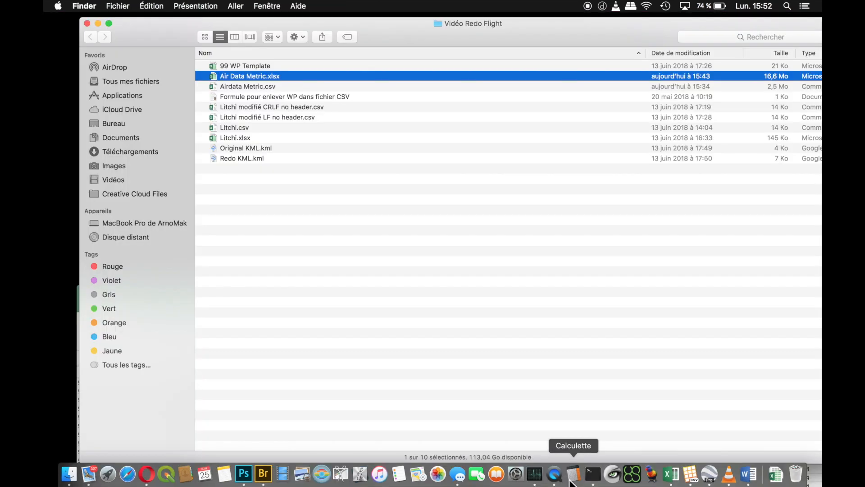
click(571, 473)
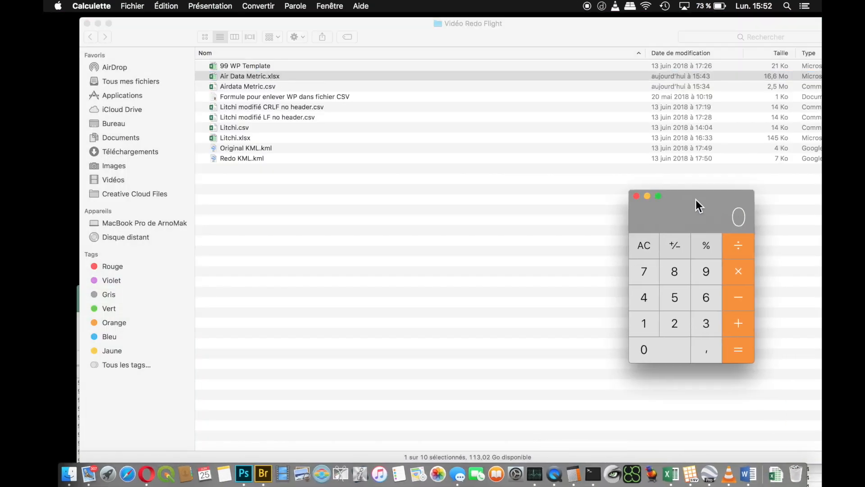
drag(695, 199, 414, 180)
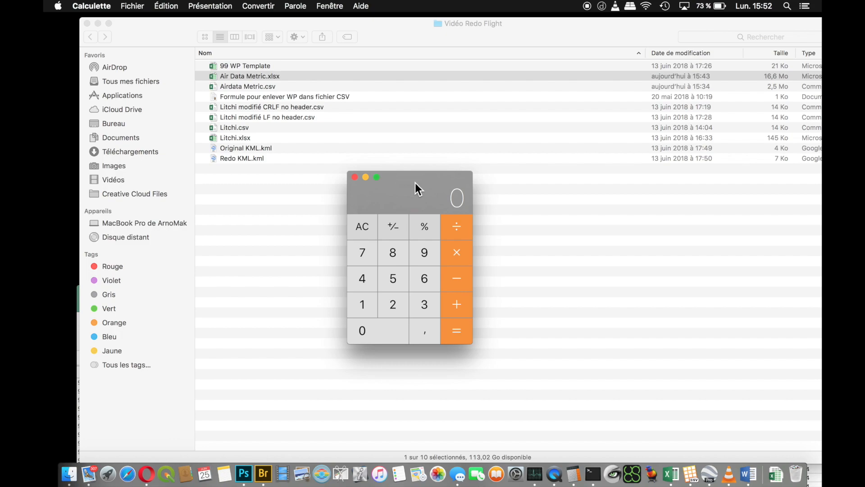
key(ctrl+Up)
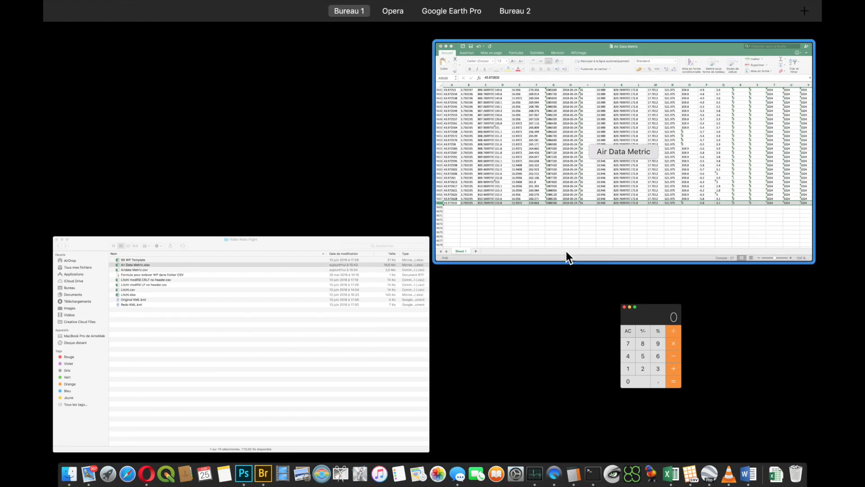
click(648, 373)
- Divide 9668, the last row number, by 99 in the Calculator
click(423, 254)
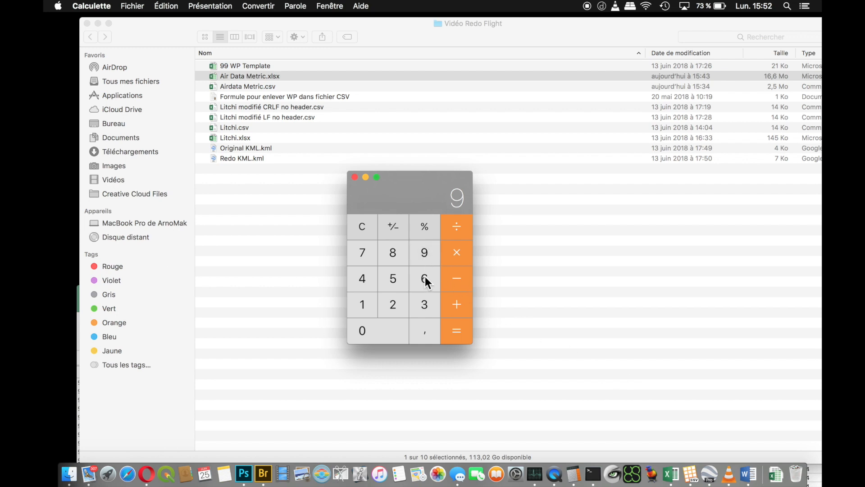
click(424, 277)
click(423, 278)
click(391, 254)
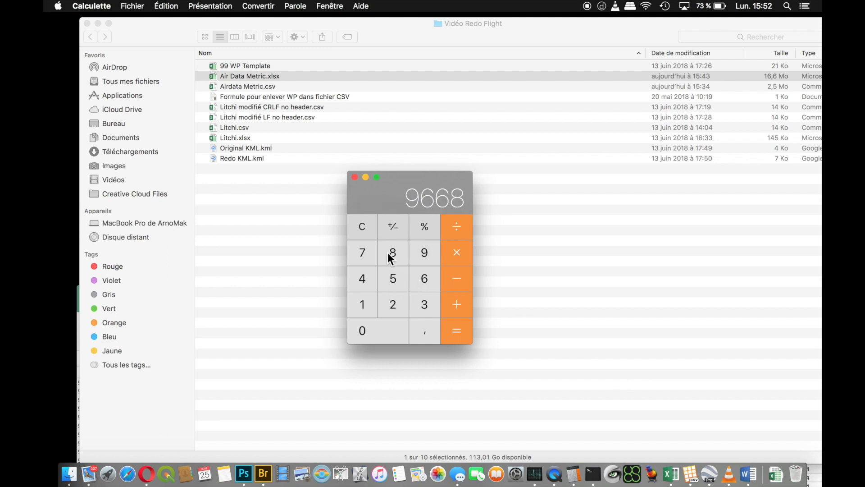
click(456, 231)
click(423, 250)
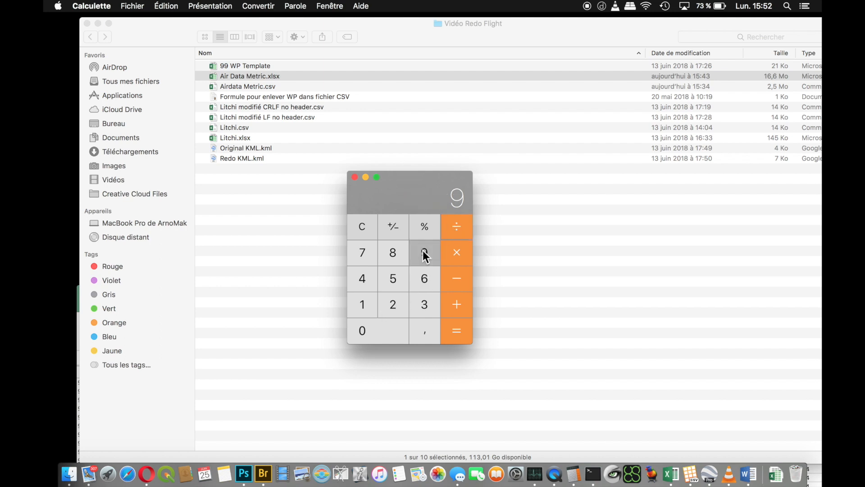
click(422, 250)
click(456, 333)
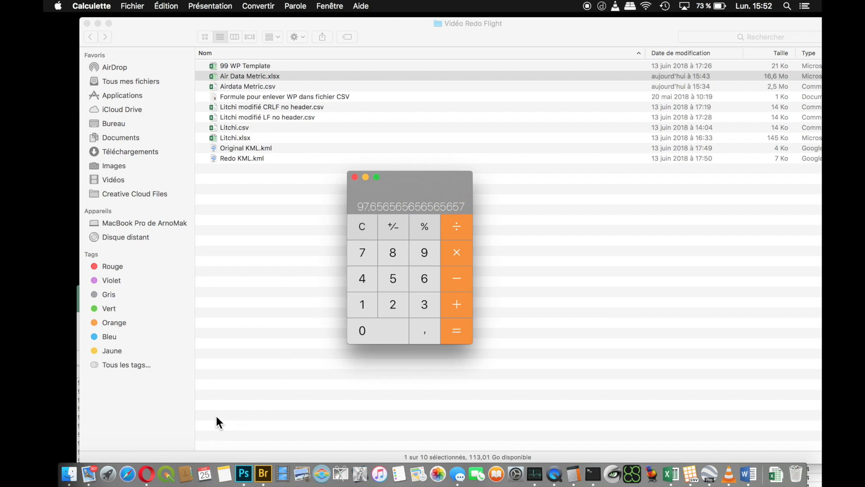
- Switch back to the Air Data Metric workbook in Excel and select AK1, the empty header cell beside message
click(666, 477)
drag(393, 290, 360, 21)
click(288, 427)
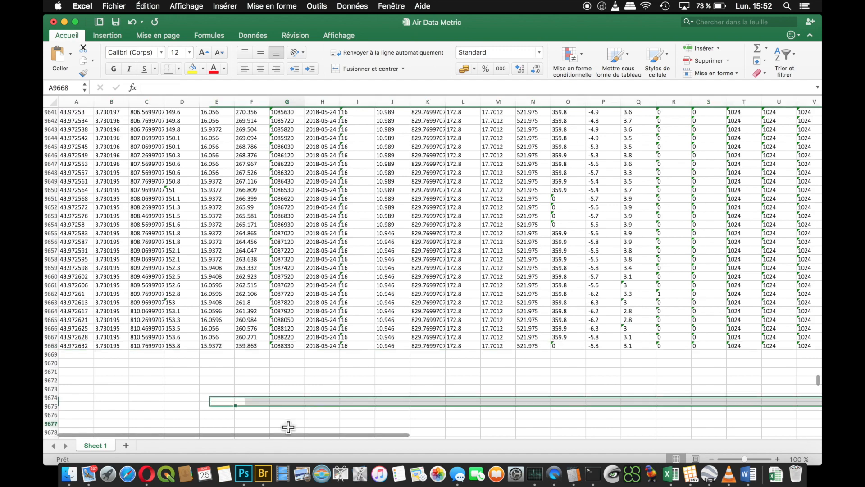
drag(279, 435, 626, 438)
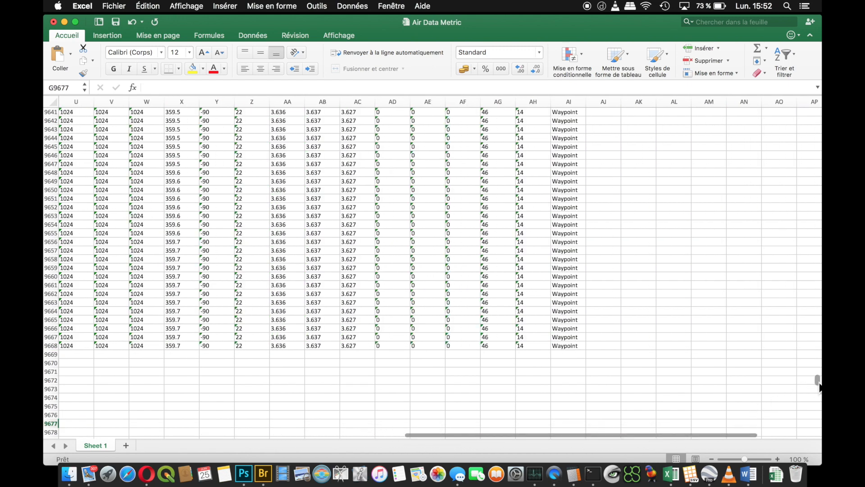
drag(819, 385, 796, 102)
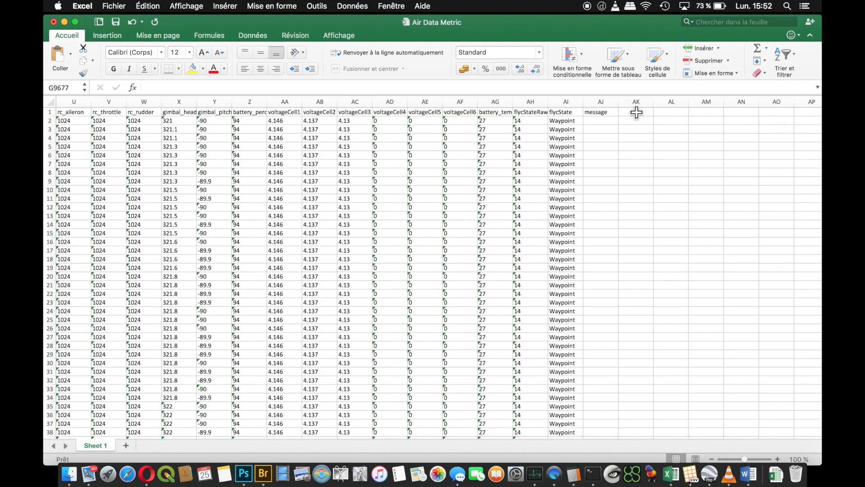
click(636, 113)
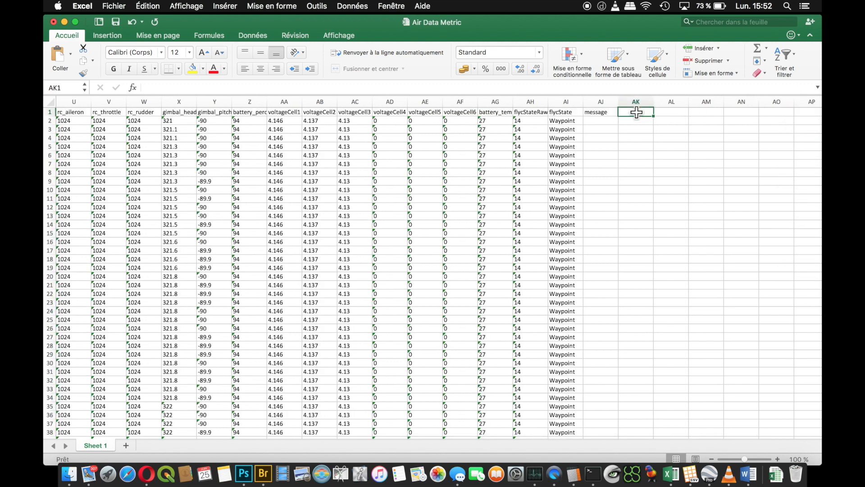
- Enter "99 Filter" as the header in cell AK1, beside message
text(Filt)
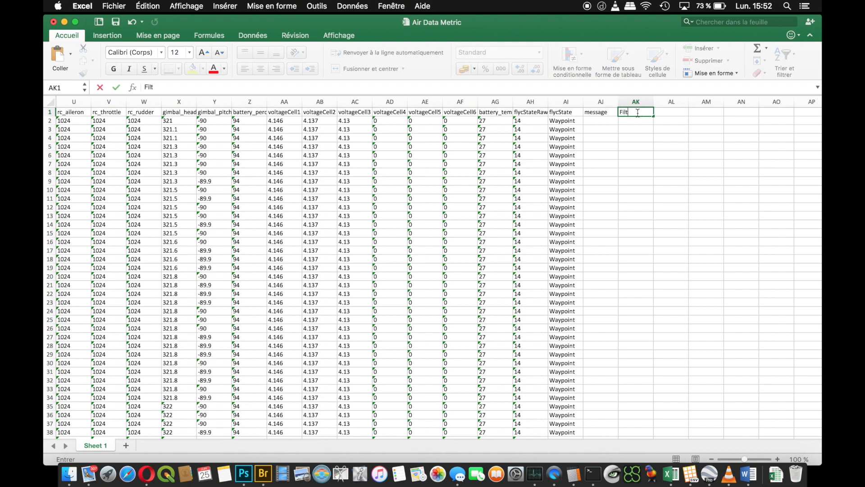
text(er)
key(Left)
key(Left)
key(Left)
key(Left)
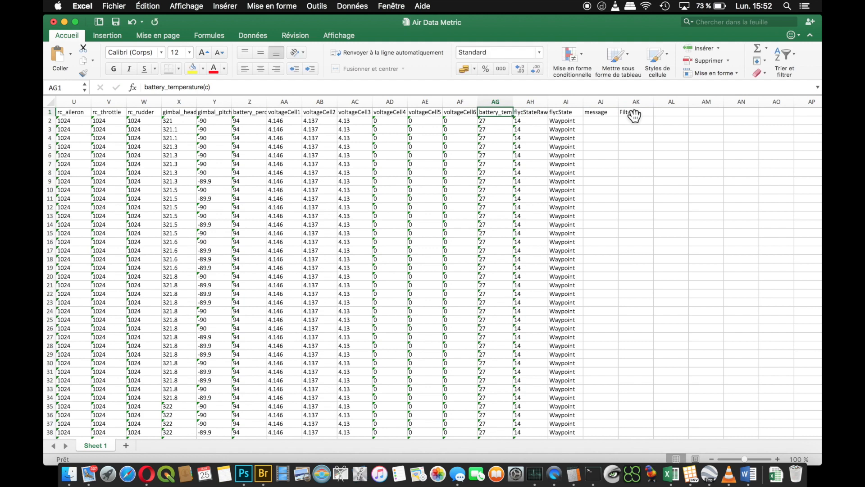
click(638, 114)
double_click(637, 114)
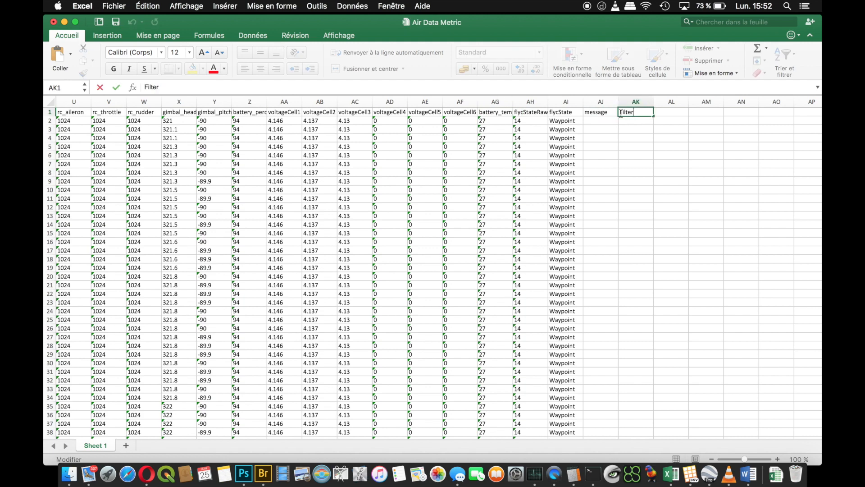
text(99)
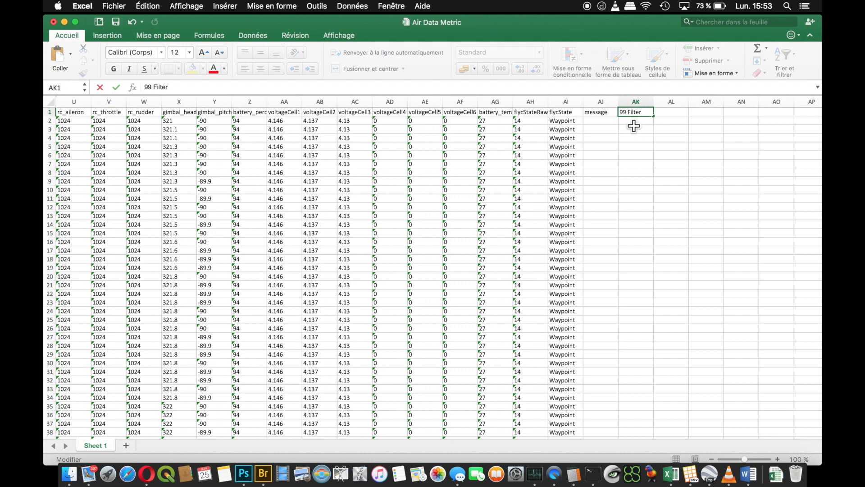
- Enter the formula =MOD(LIGNE();97) in cell AK2, the first data row of the 99 Filter column
click(633, 121)
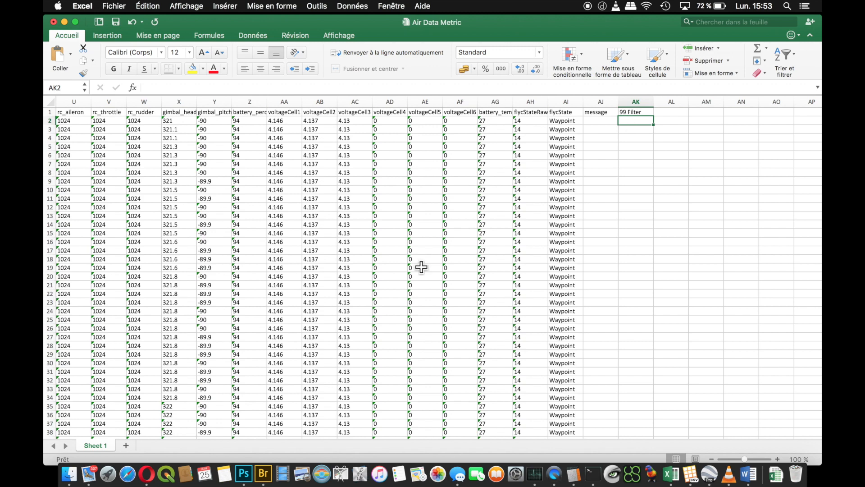
text(=MOD(LIGNE();XX))
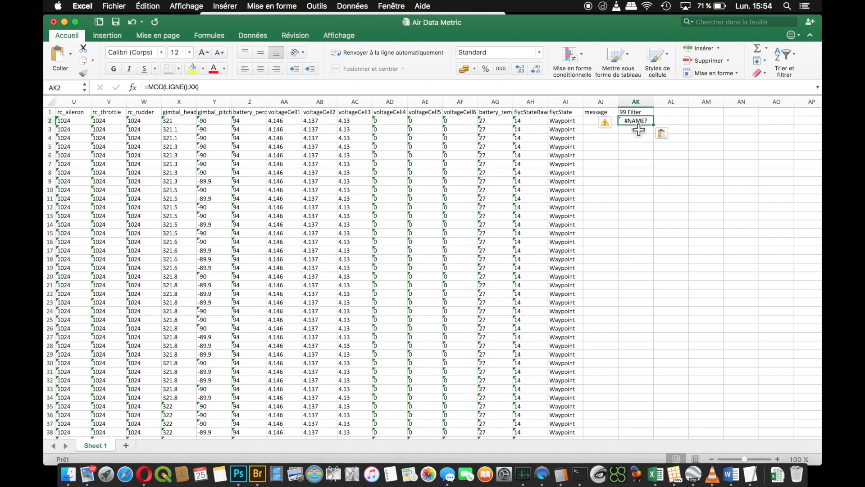
click(195, 87)
key(BackSpace)
key(BackSpace)
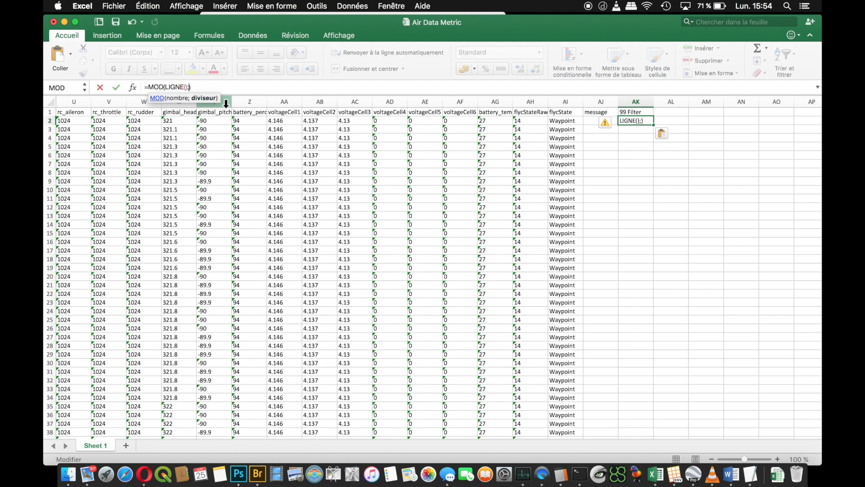
text(97)
key(Return)
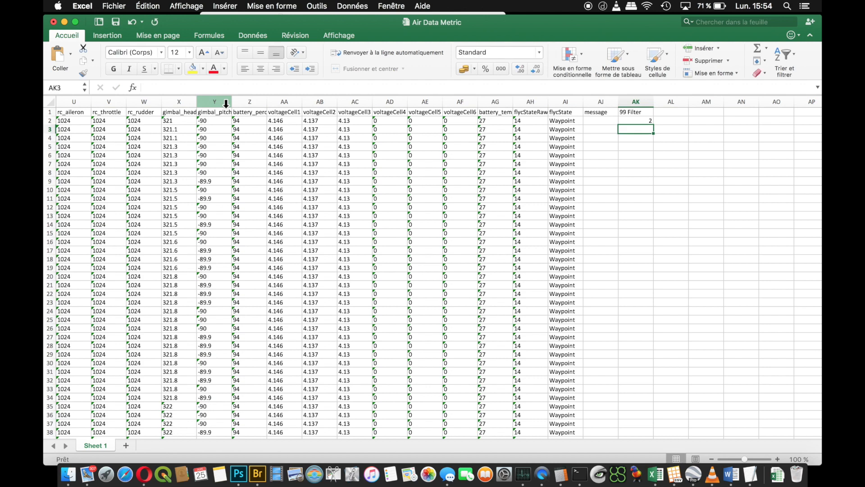
- Copy the MOD formula from AK2 into every cell of the 99 Filter column from AK3 through AK9668
click(643, 122)
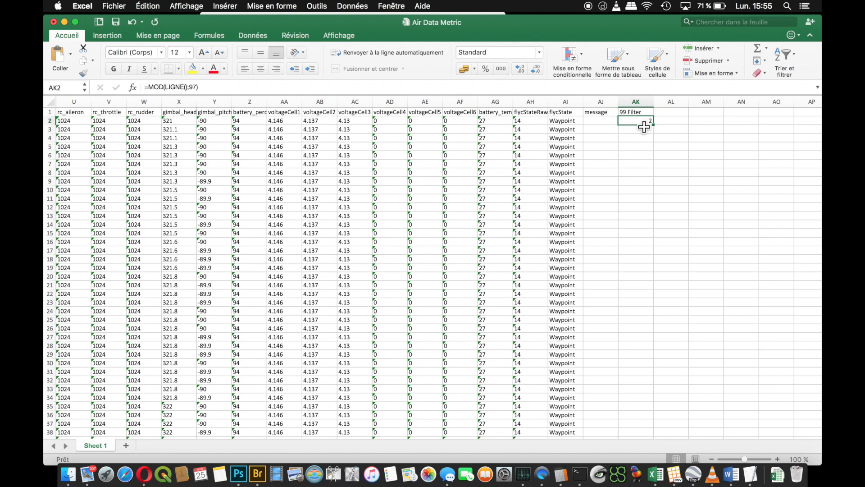
key(super+c)
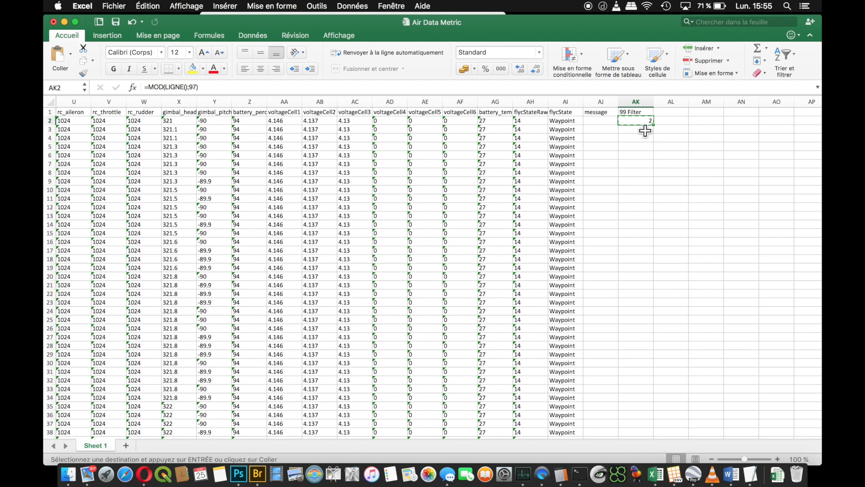
click(645, 130)
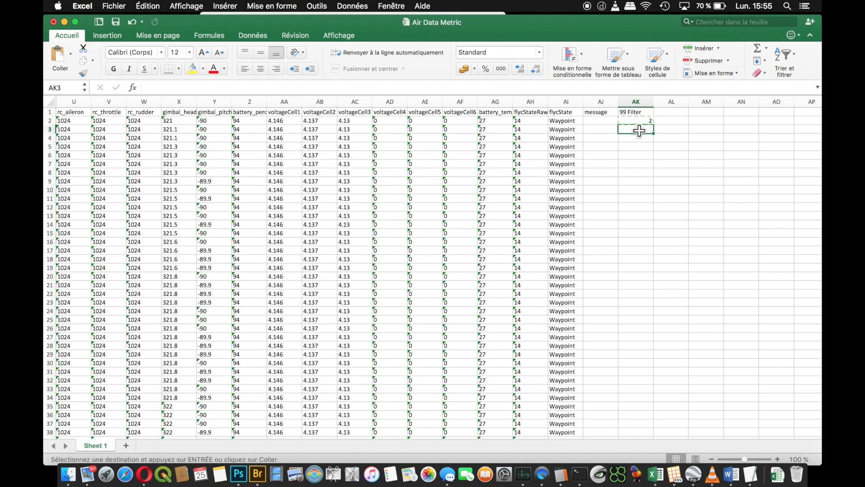
drag(640, 131, 639, 365)
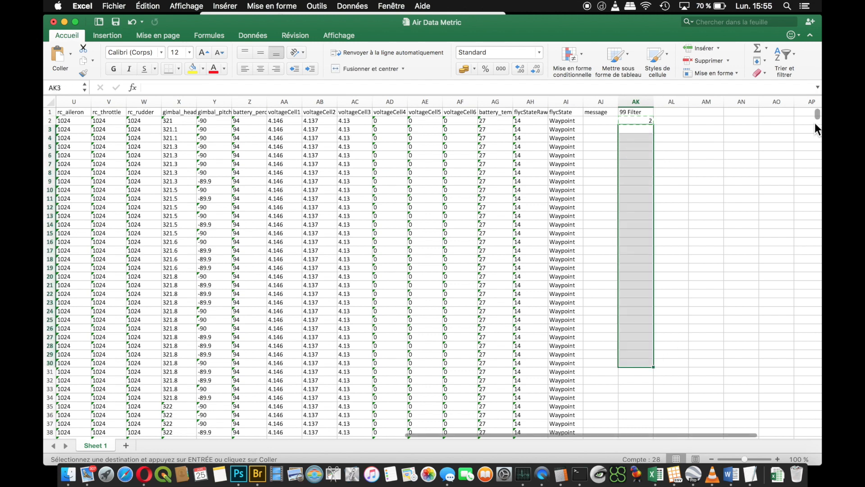
drag(814, 122, 816, 381)
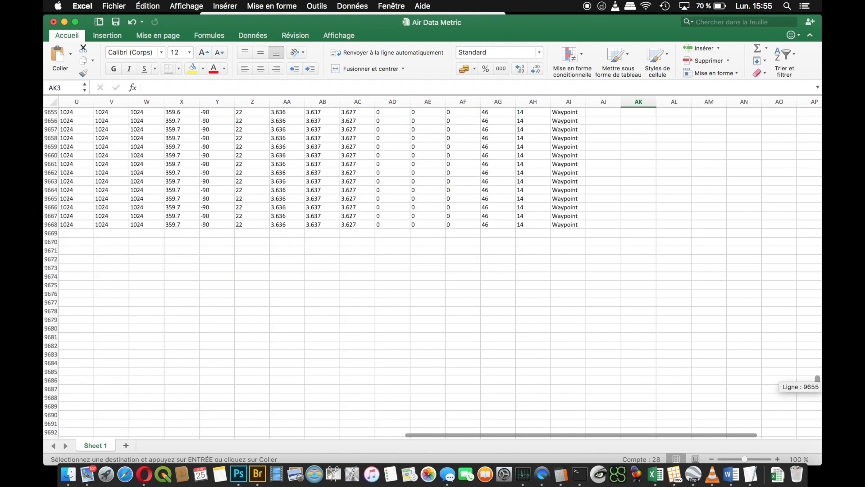
shift+click(644, 225)
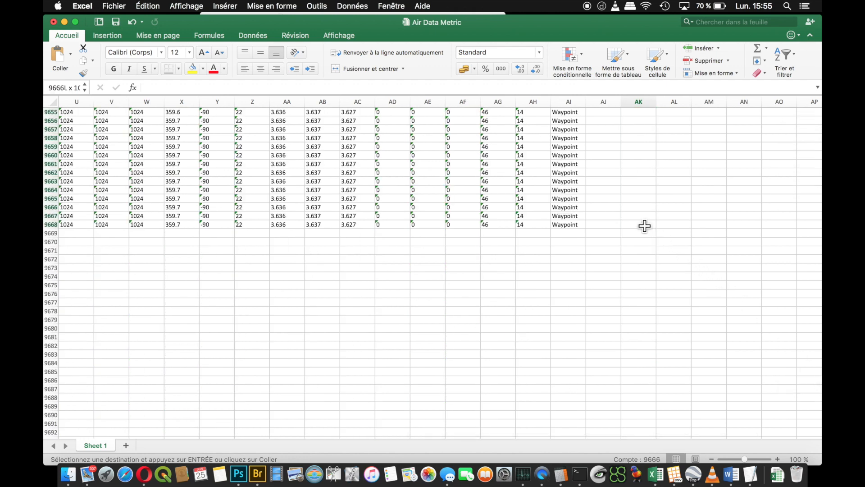
right_click(644, 225)
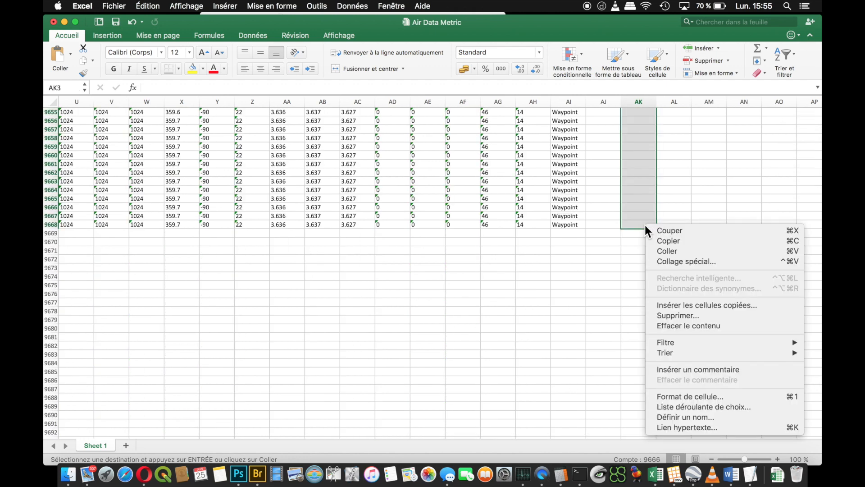
click(685, 251)
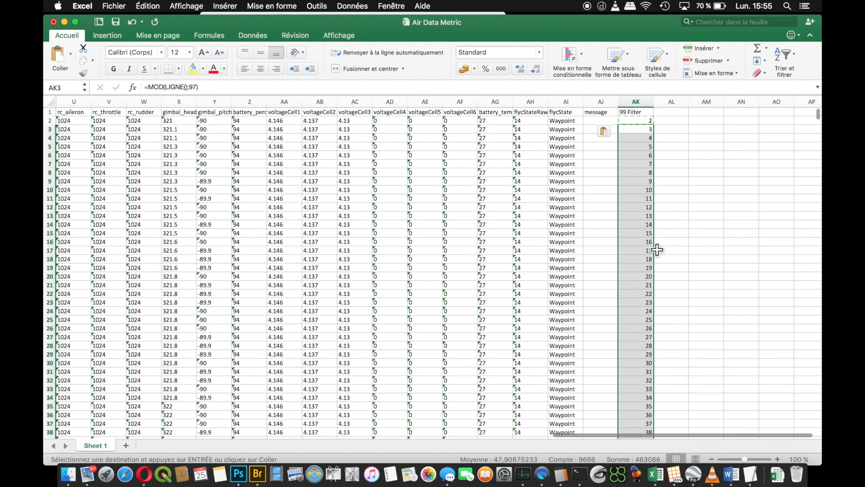
- Add a filter to the 99 Filter column and exclude the value 2 so those rows are hidden
click(641, 120)
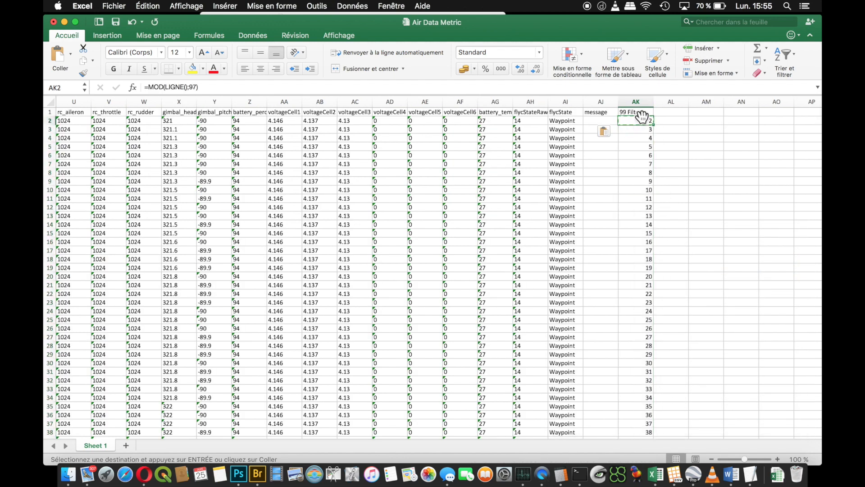
click(640, 113)
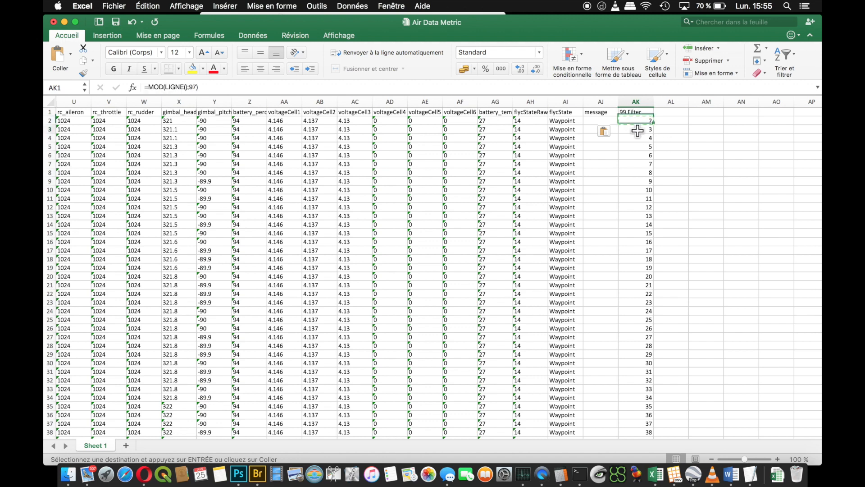
click(634, 100)
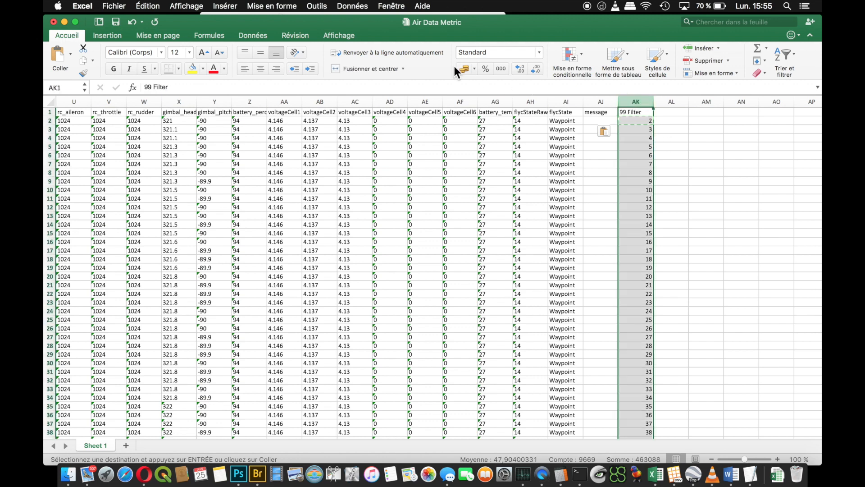
click(352, 6)
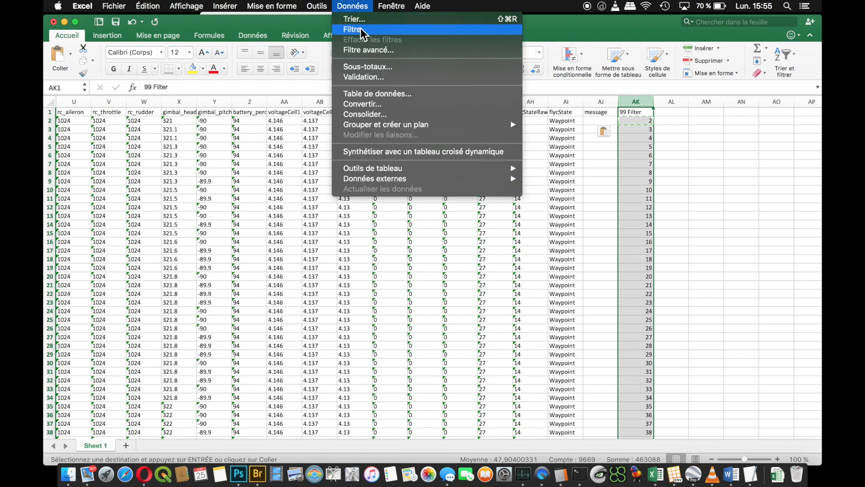
click(360, 30)
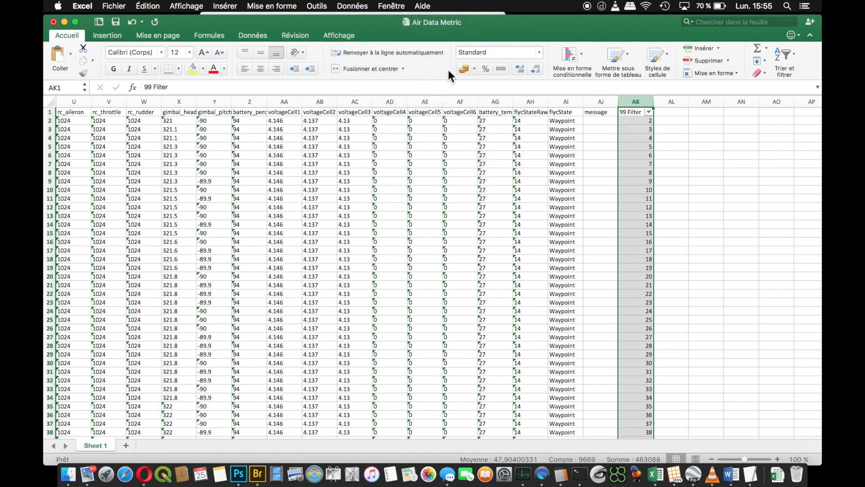
click(648, 112)
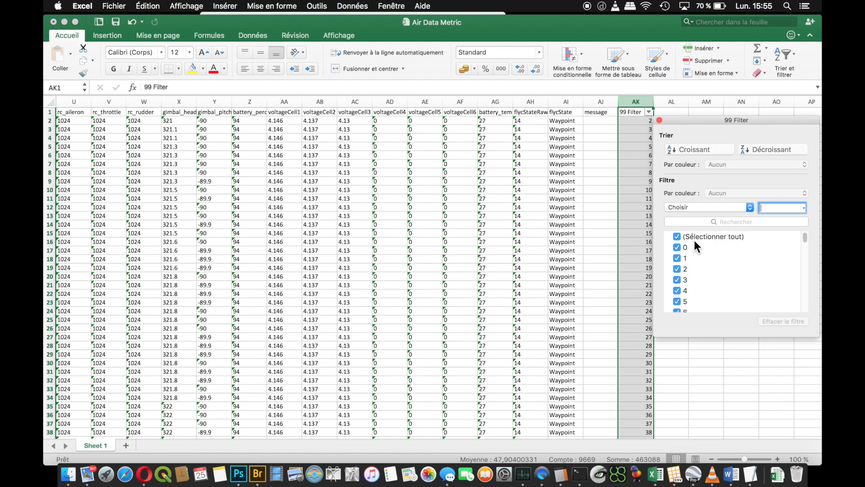
click(676, 269)
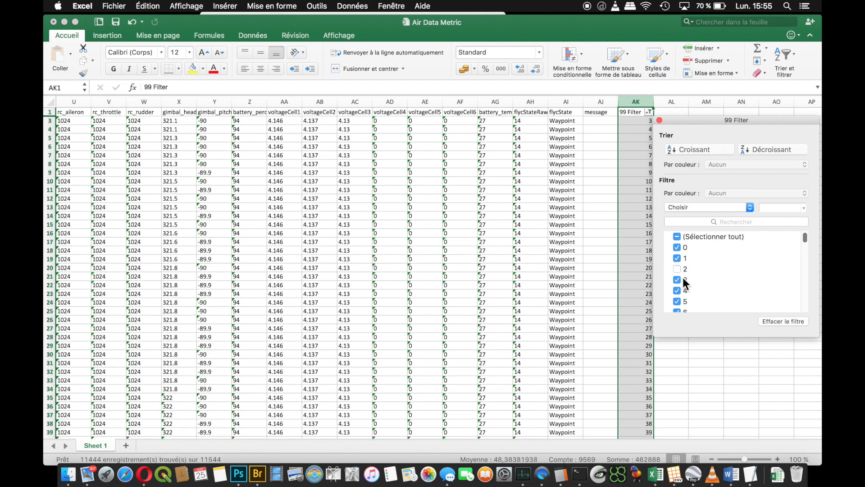
click(659, 118)
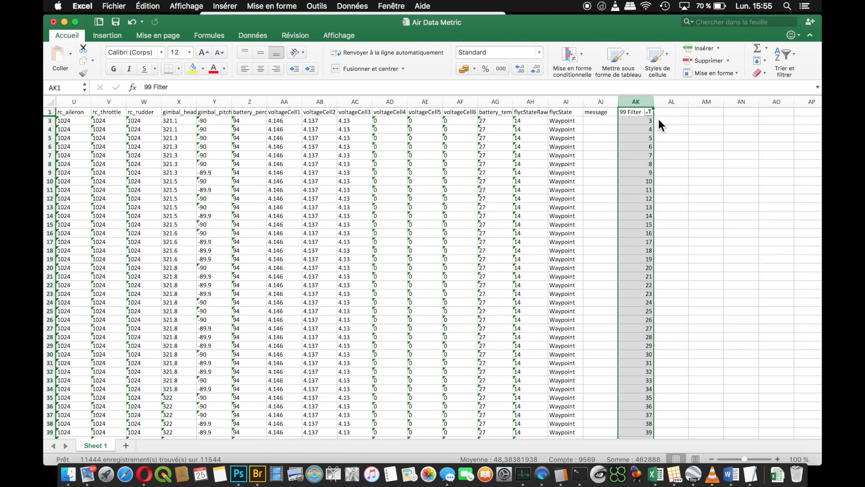
- Delete all visible filtered rows from row 3 through row 9668
click(50, 123)
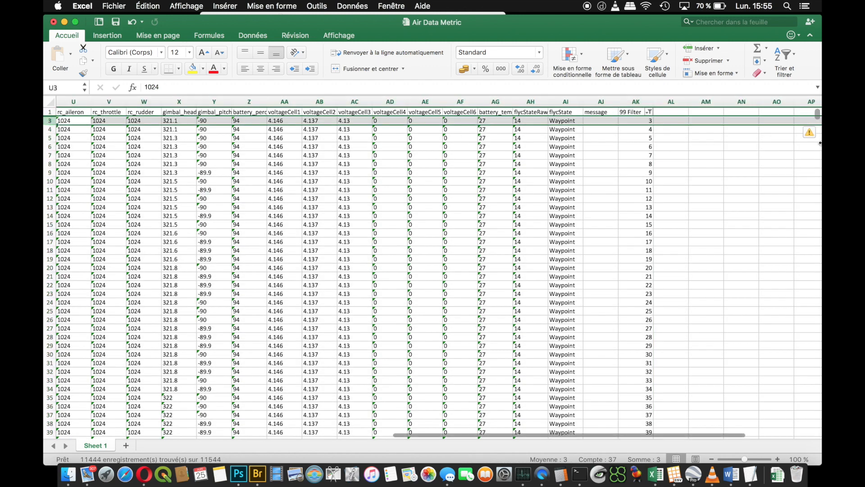
drag(816, 113, 776, 377)
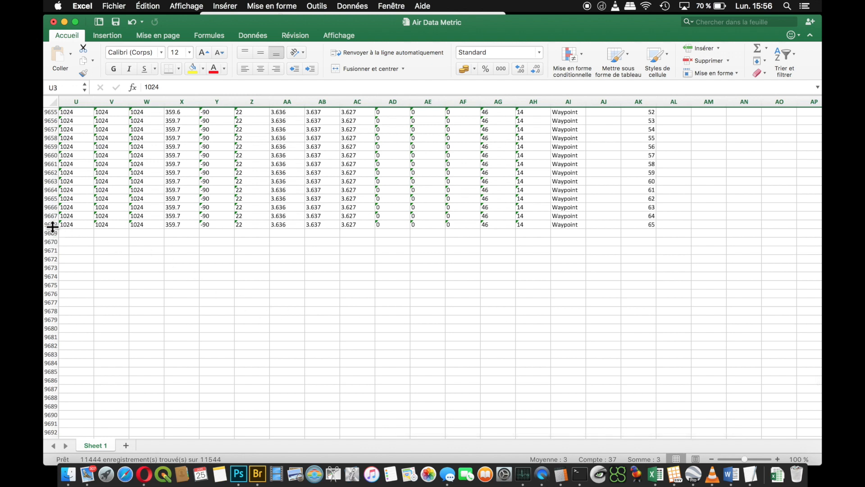
shift+click(51, 224)
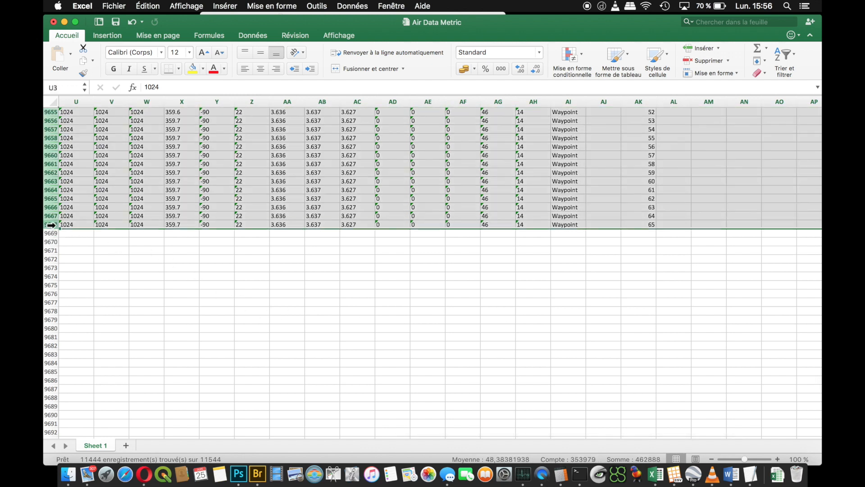
right_click(51, 225)
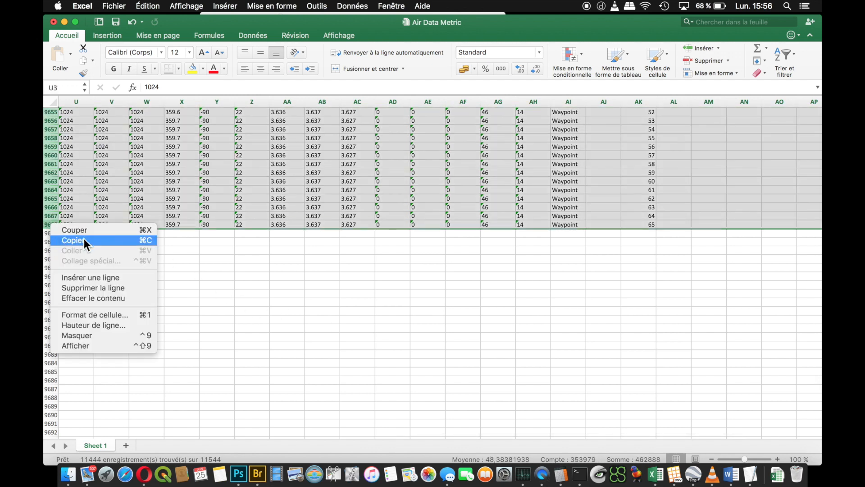
click(98, 288)
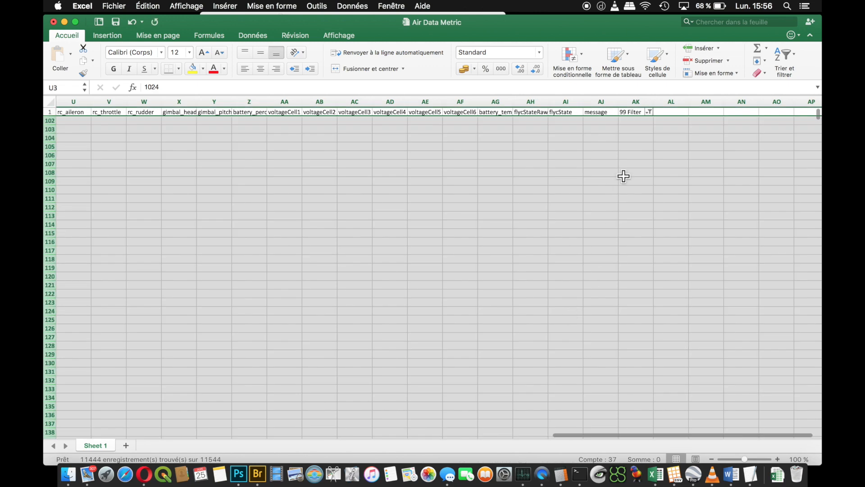
- Remove the filter from the 99 Filter column and look through the remaining rows
click(649, 111)
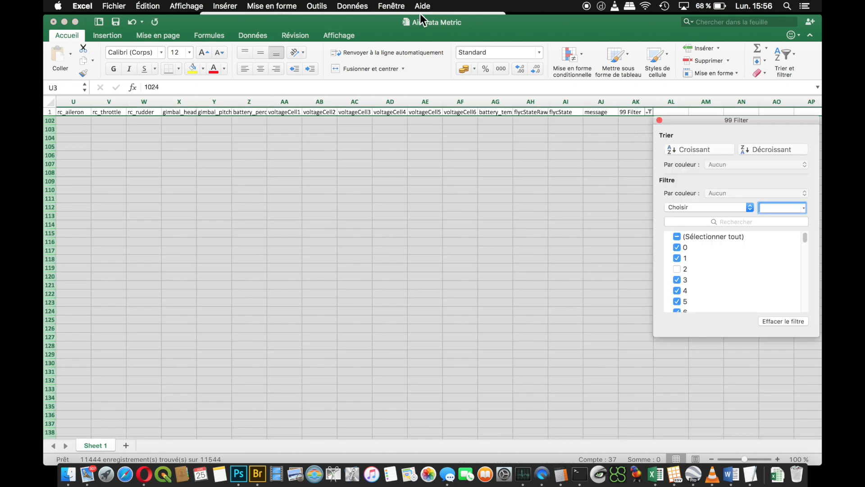
click(353, 6)
click(353, 29)
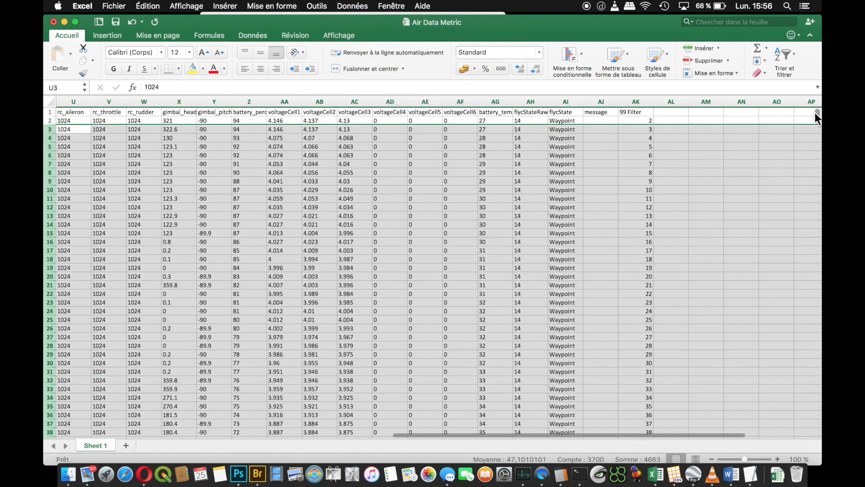
drag(818, 113, 819, 116)
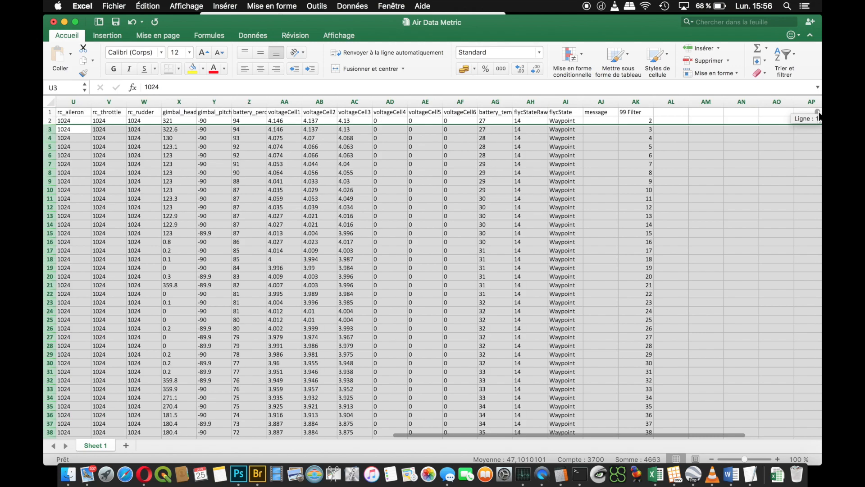
click(732, 164)
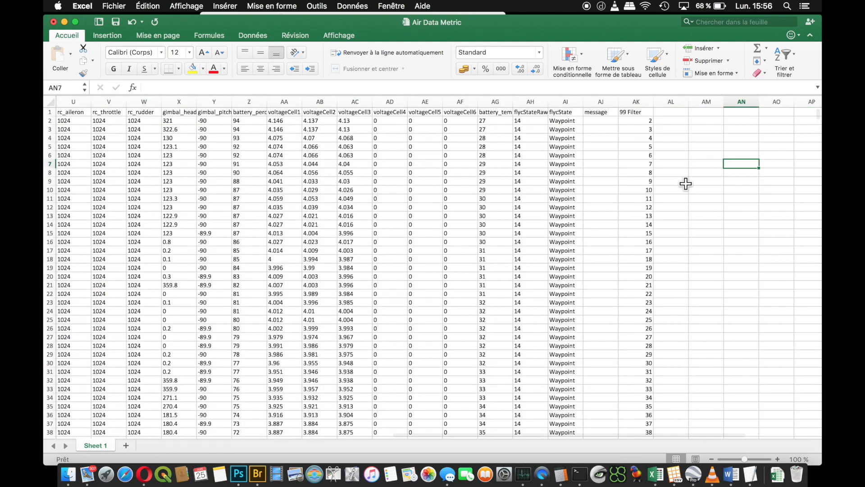
scroll(442, 200, down, 10)
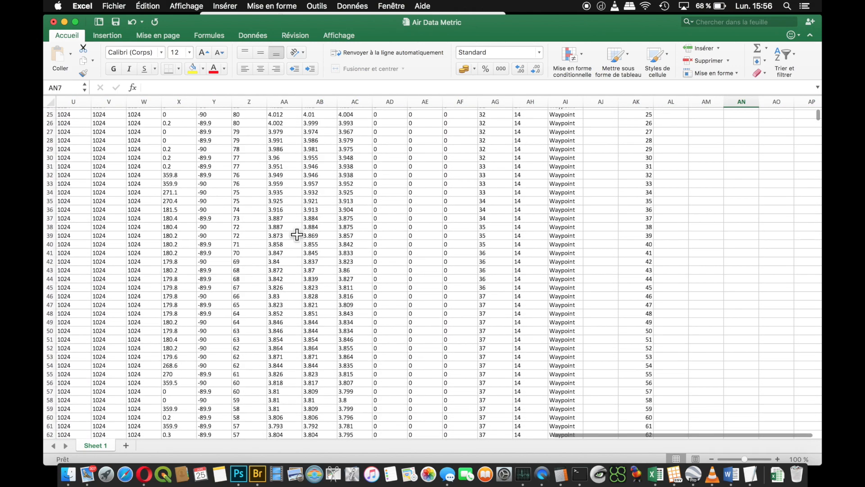
scroll(291, 232, down, 10)
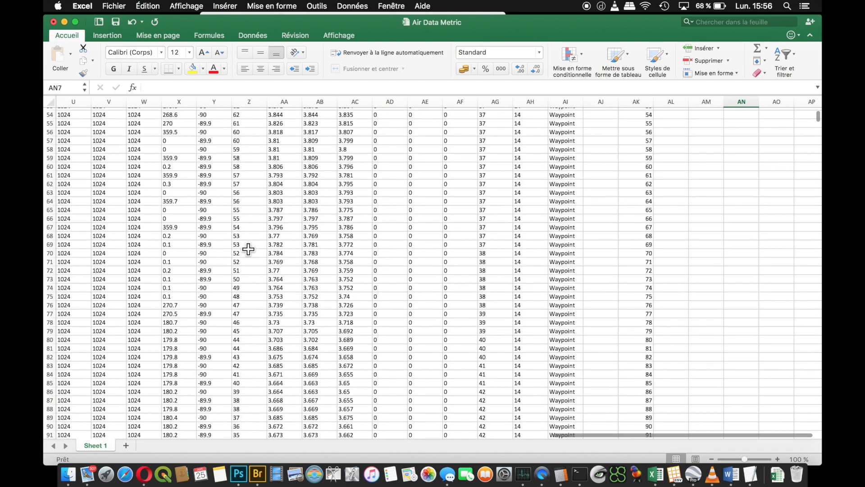
- Delete the last data row, row 101, from the Air Data Metric sheet so the data ends at row 100
drag(593, 435, 65, 438)
scroll(76, 409, down, 5)
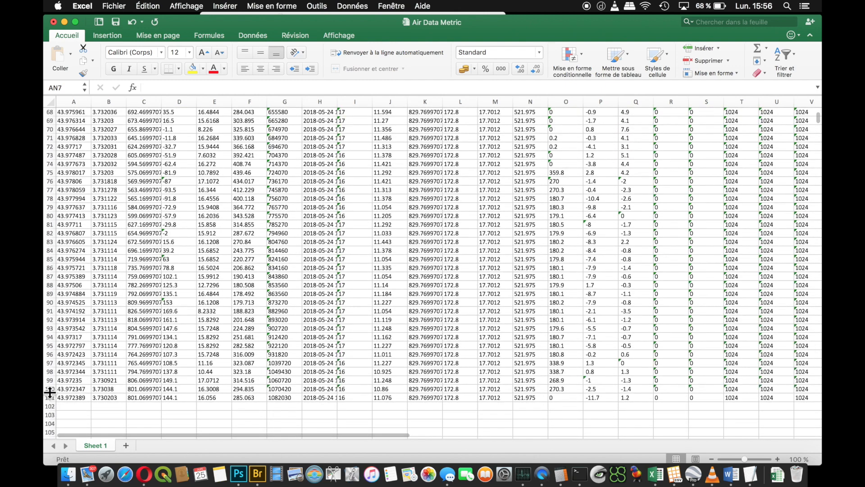
click(50, 396)
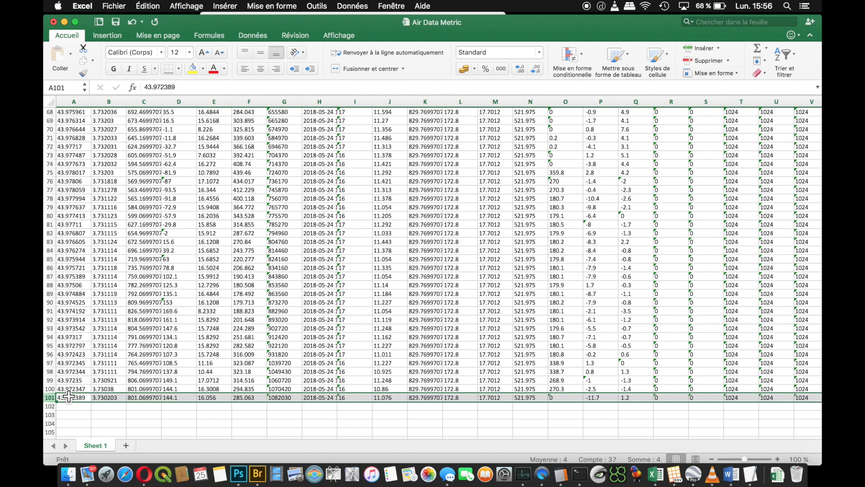
right_click(50, 397)
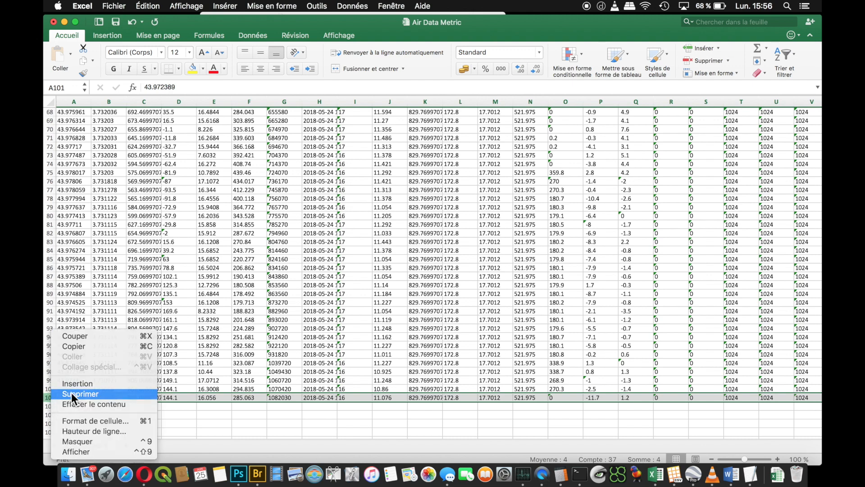
click(71, 393)
click(86, 405)
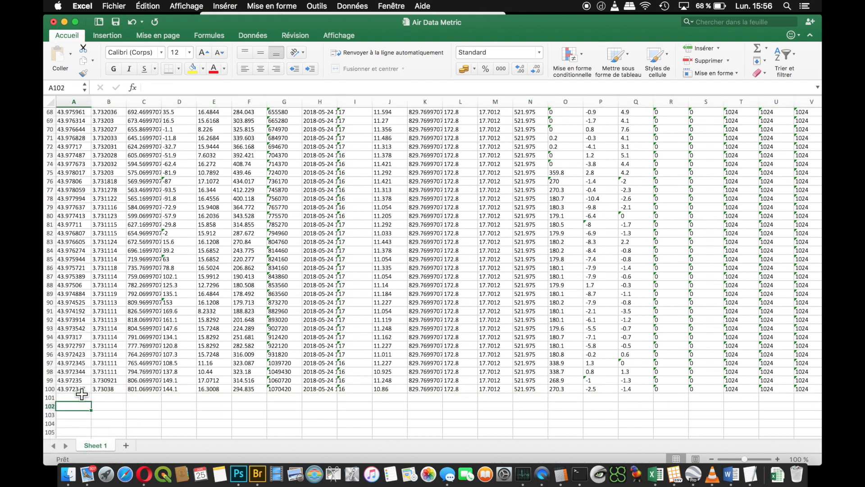
scroll(80, 388, up, 6)
scroll(79, 387, up, 16)
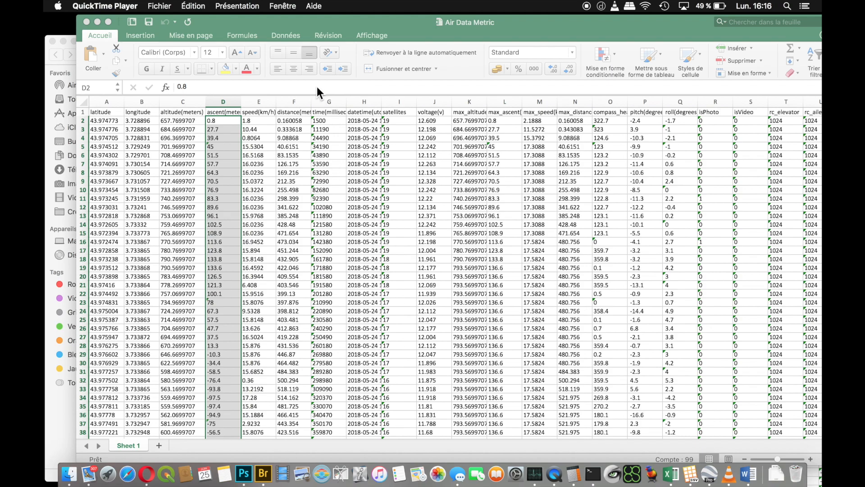
- Arrange the 99 WP Template and Air Data Metric workbooks side by side and copy latitude and longitude cells A2:B100 from Air Data Metric
drag(334, 28, 416, 111)
click(446, 96)
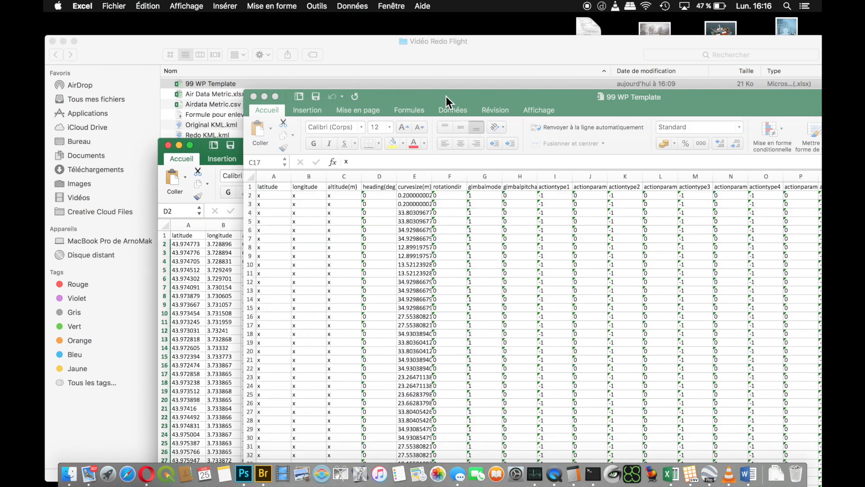
drag(446, 96, 279, 17)
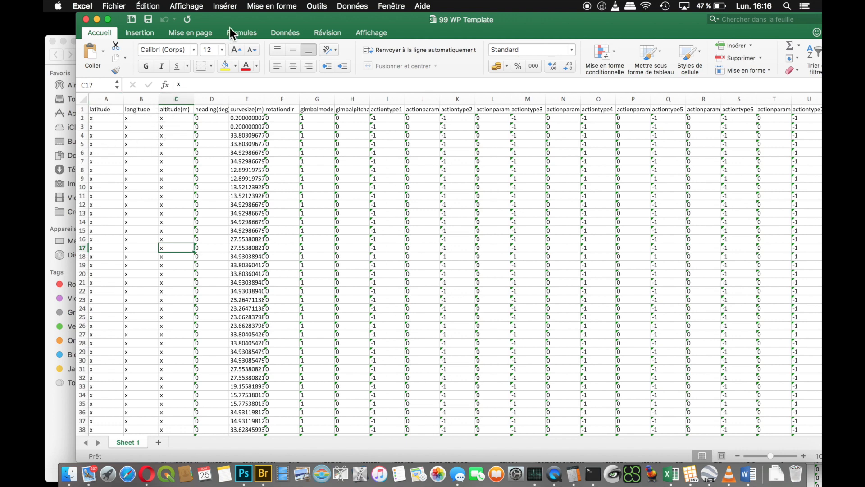
drag(230, 19, 460, 19)
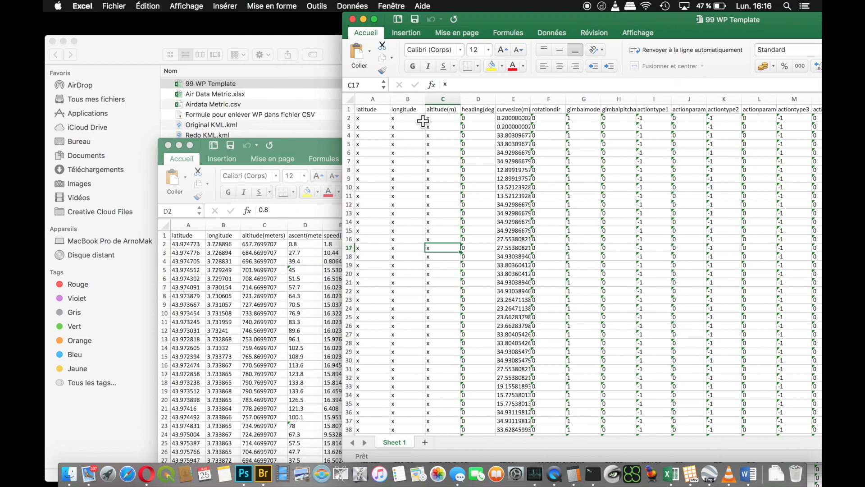
click(309, 147)
drag(314, 142, 291, 30)
drag(166, 135, 191, 238)
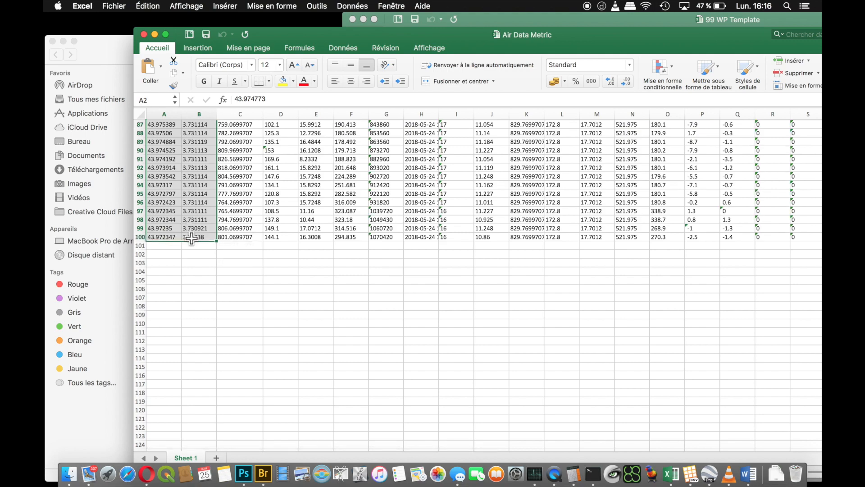
key(super+c)
- Paste the copied latitude and longitude values into the 99 WP Template workbook starting at cell A2
click(508, 17)
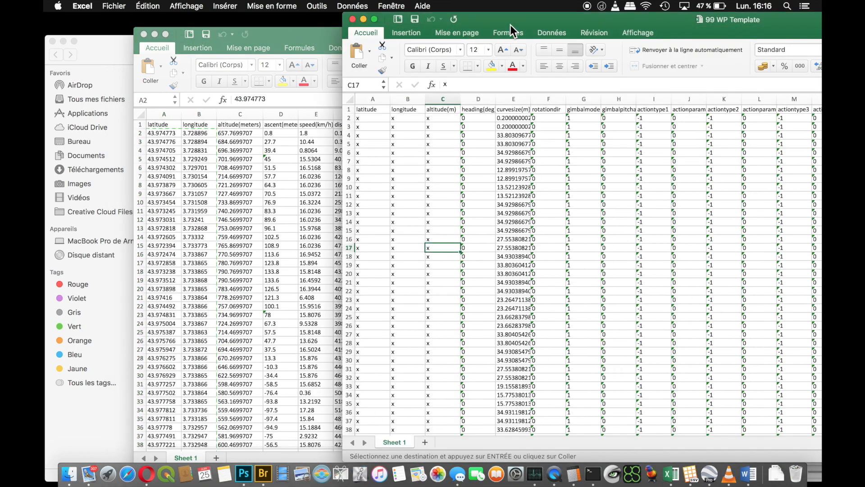
double_click(510, 23)
click(170, 127)
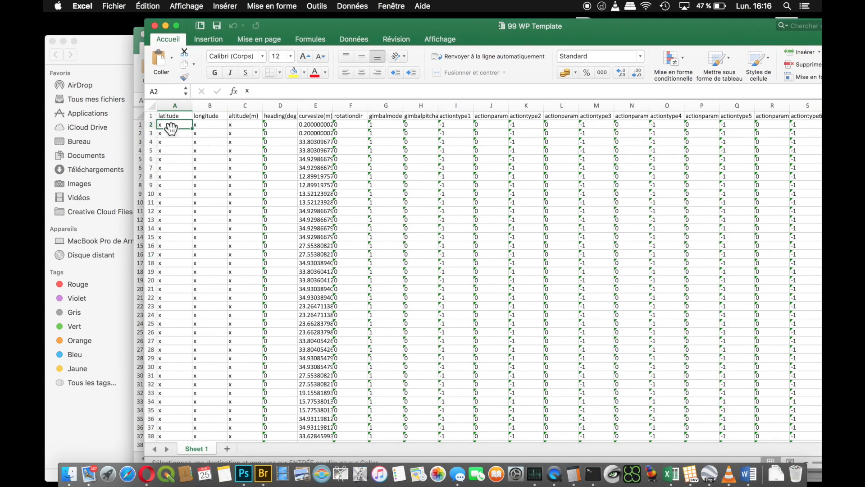
key(super+v)
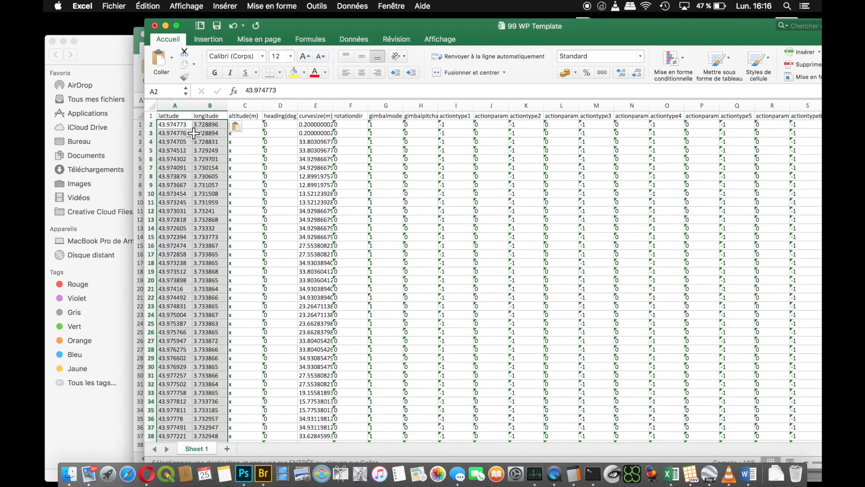
- Fit the ascent(meters) column width in Air Data Metric and copy its values from D2 through D100
drag(287, 29, 485, 20)
click(286, 31)
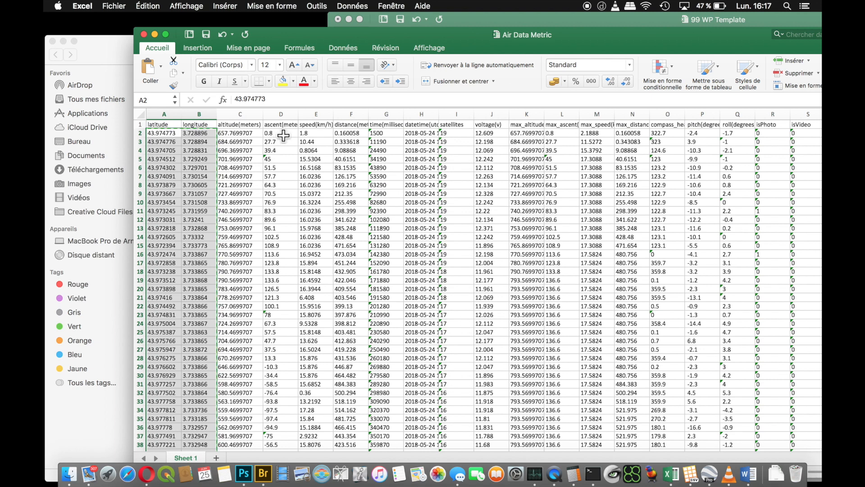
double_click(297, 114)
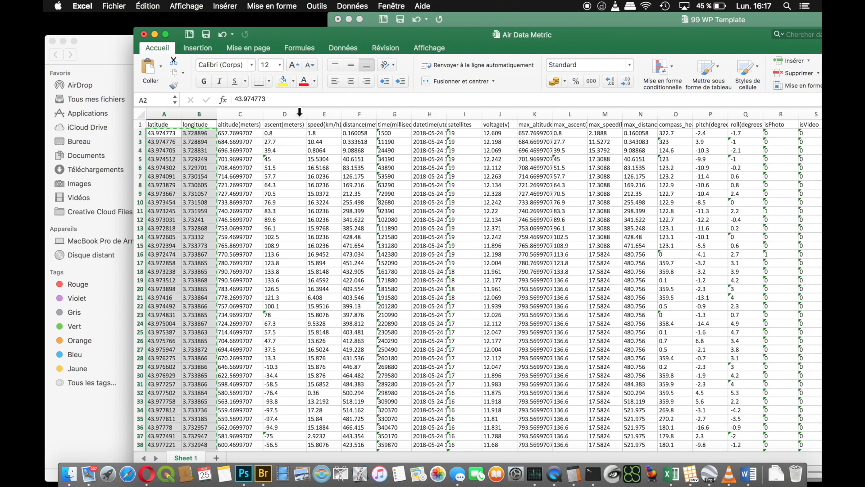
click(283, 132)
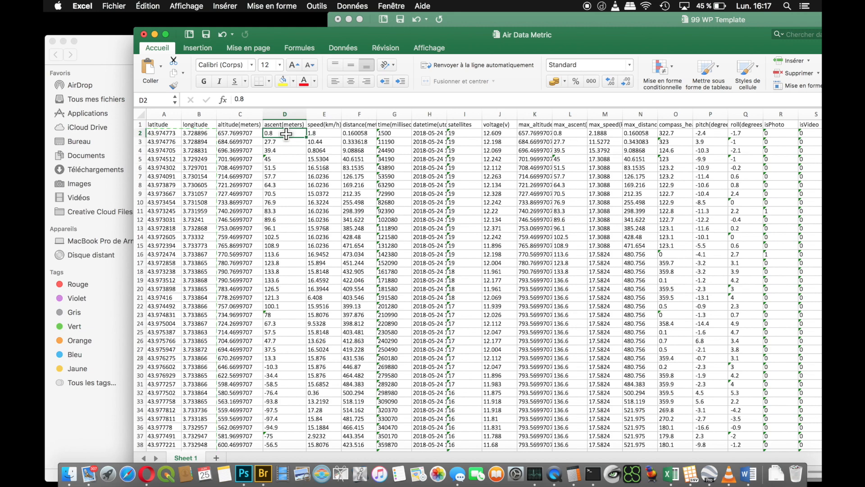
drag(286, 134, 286, 357)
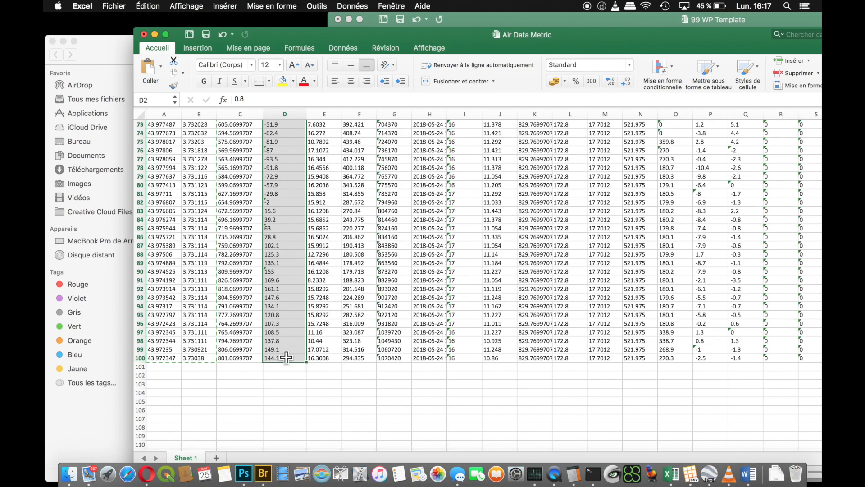
scroll(286, 357, up, 20)
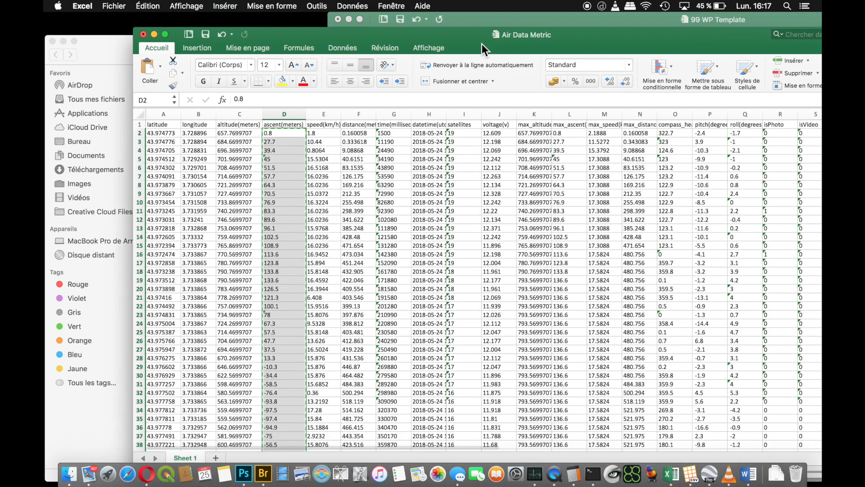
- Paste the copied ascent values into the altitude(m) column of 99 WP Template starting at cell C2
drag(482, 44, 413, 127)
click(487, 18)
drag(491, 17, 288, 33)
click(213, 133)
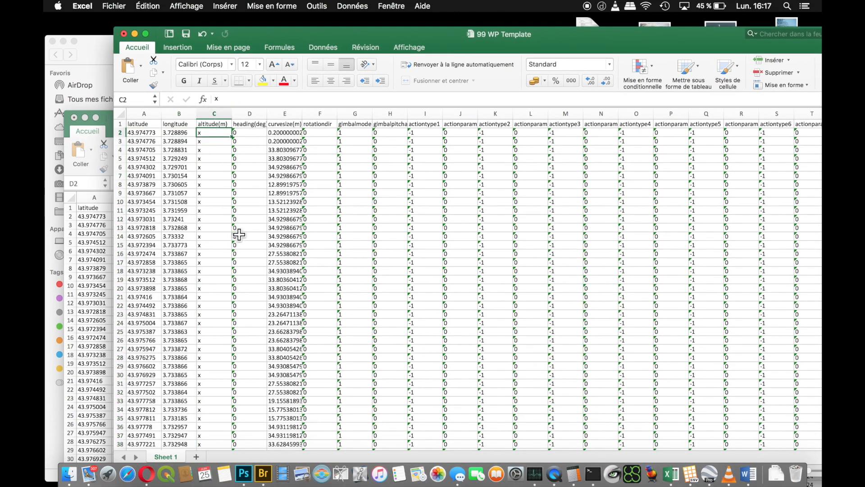
key(super+v)
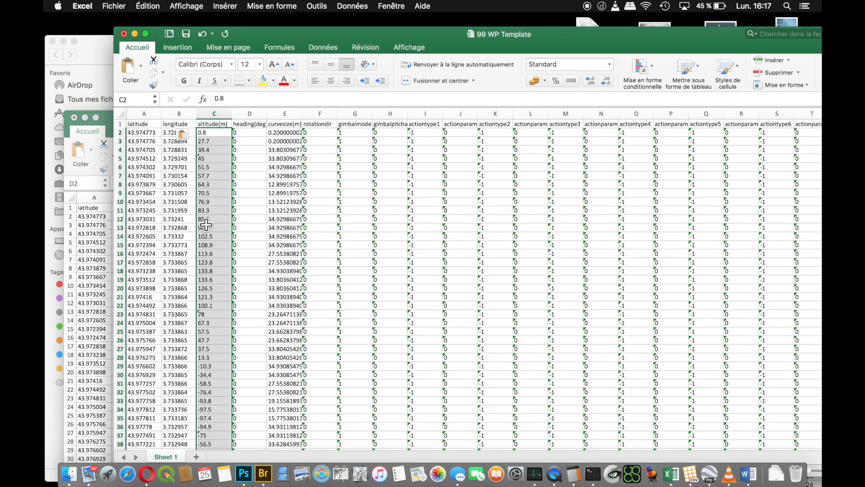
- Delete row 100 from 99 WP Template, where only latitude, longitude and altitude are filled in
scroll(228, 253, down, 10)
scroll(225, 262, down, 15)
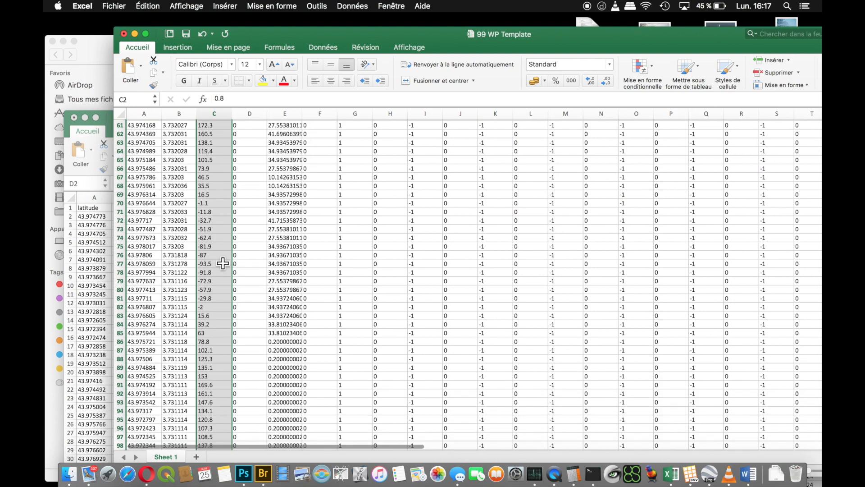
click(120, 332)
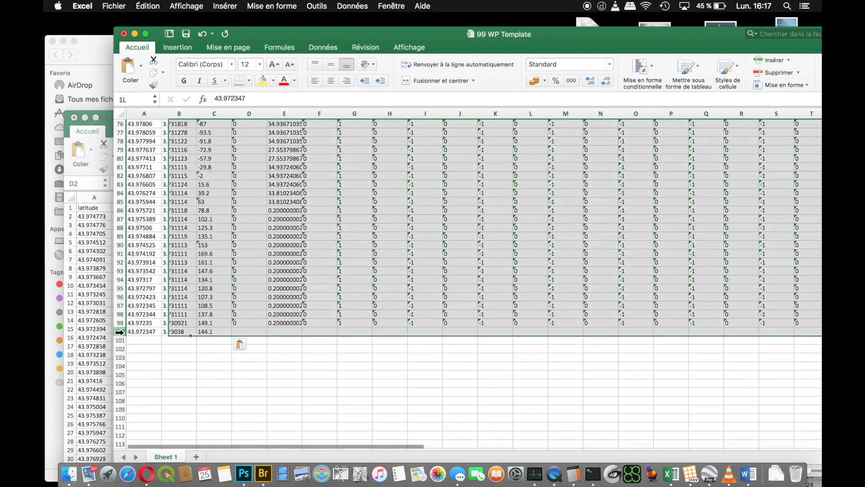
right_click(121, 331)
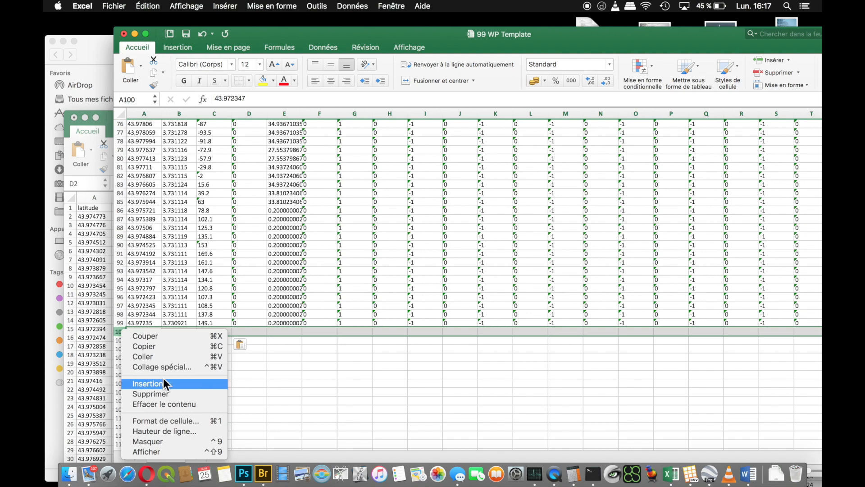
click(166, 391)
scroll(161, 367, up, 3)
scroll(161, 367, up, 20)
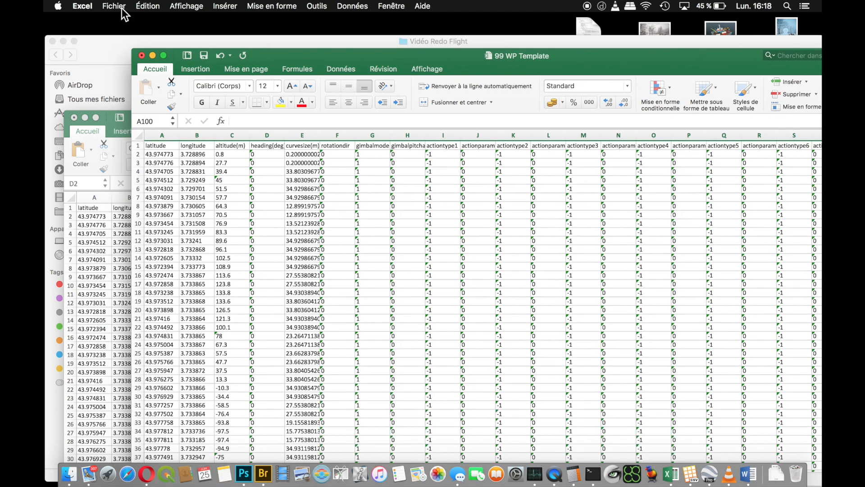
- Save the filled template as the Excel workbook Litchi Test in the Vidéo Redo Flight folder and close it
click(115, 6)
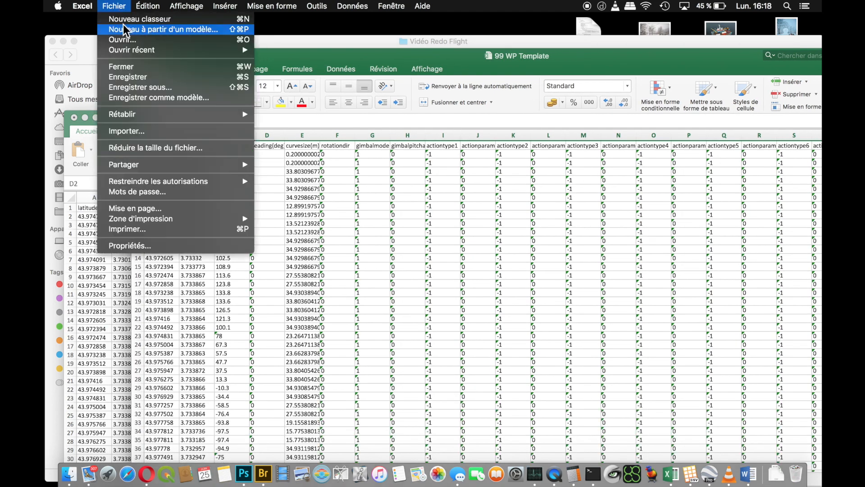
click(161, 87)
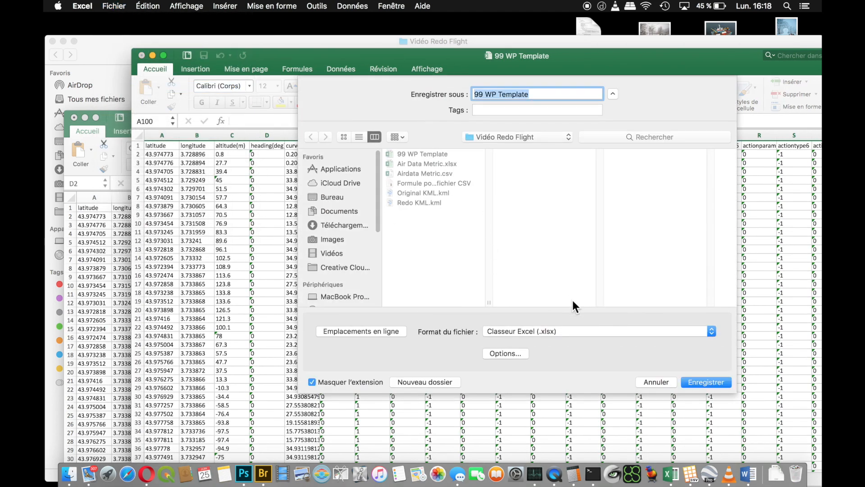
text(Litchi Test)
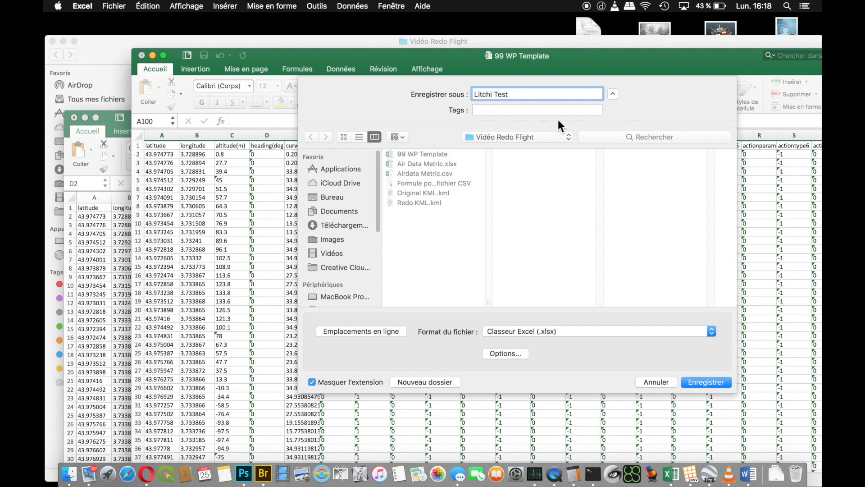
click(706, 383)
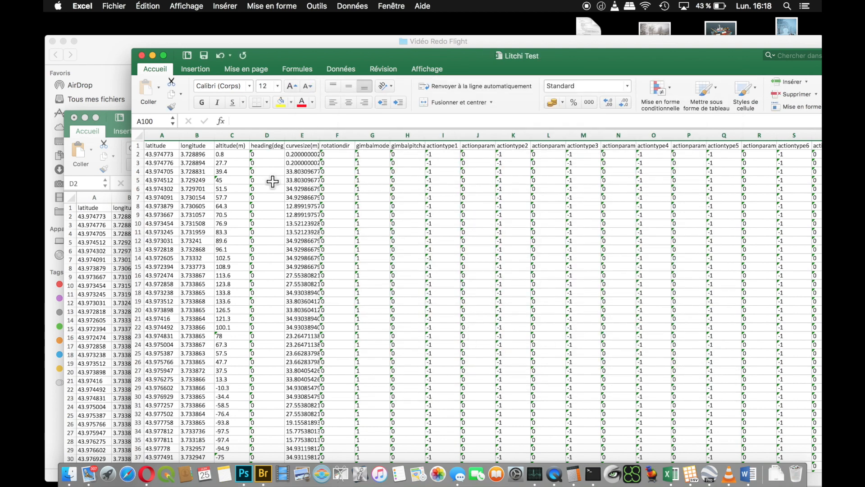
click(142, 55)
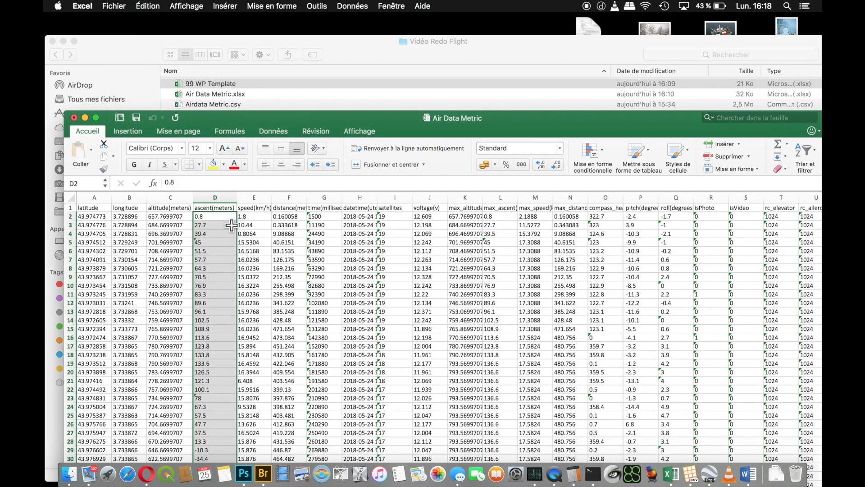
- Switch to the browser and load Litchi Test.xlsx into the convertcsv.com Online CSV Editor and Viewer
click(147, 473)
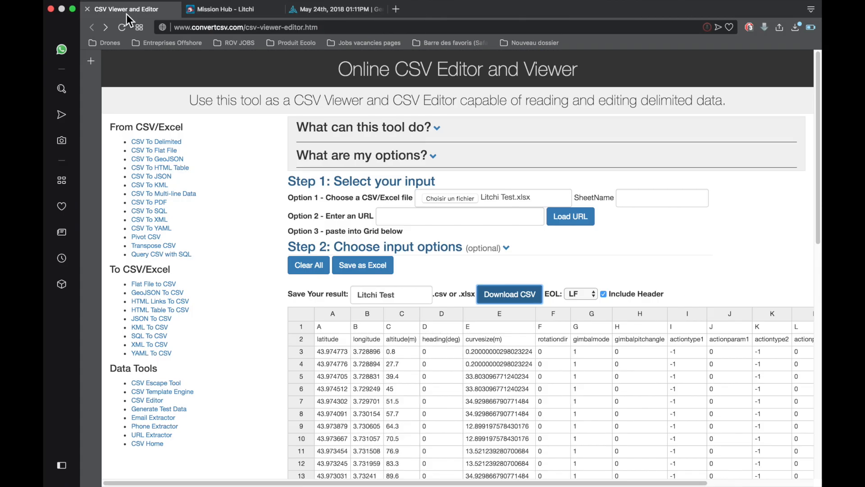
click(459, 199)
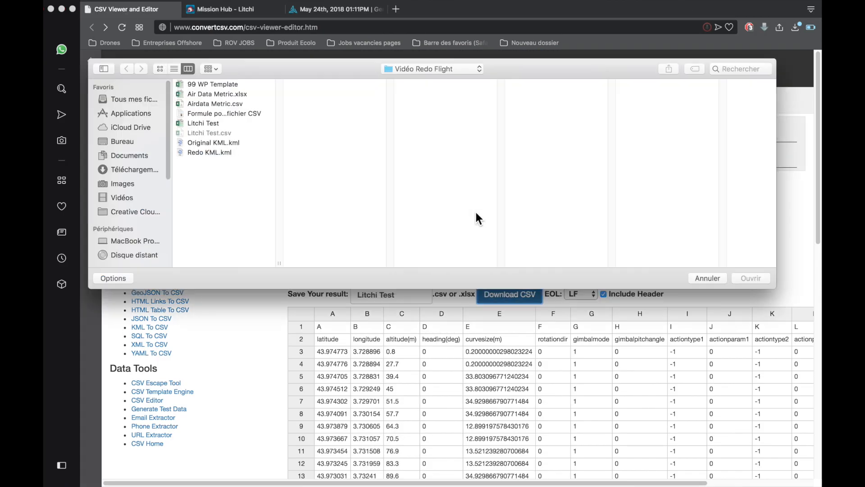
click(204, 124)
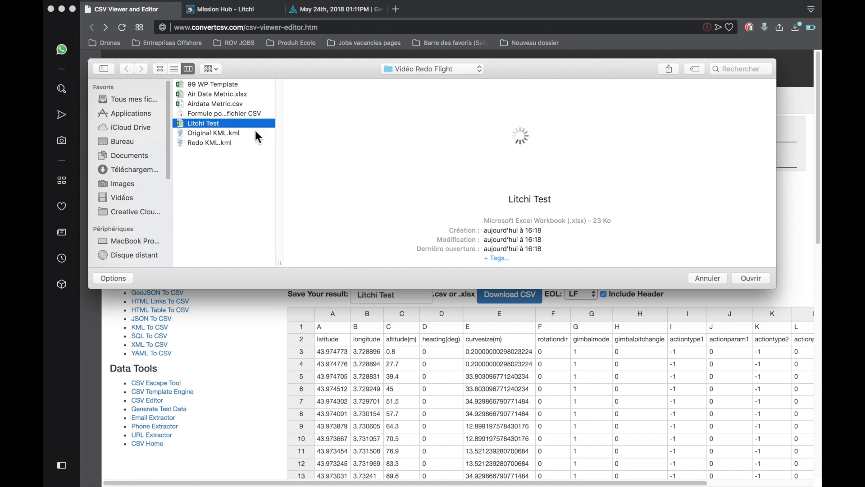
click(745, 278)
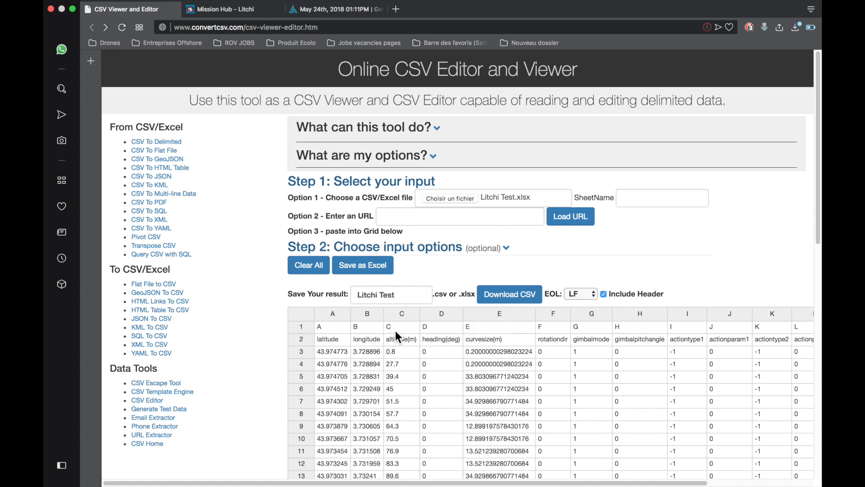
- Look over the loaded rows, download them as the CSV file Litchi Test, and reveal the download in Finder
scroll(480, 336, down, 2)
scroll(491, 356, up, 2)
scroll(810, 263, down, 10)
scroll(803, 212, up, 10)
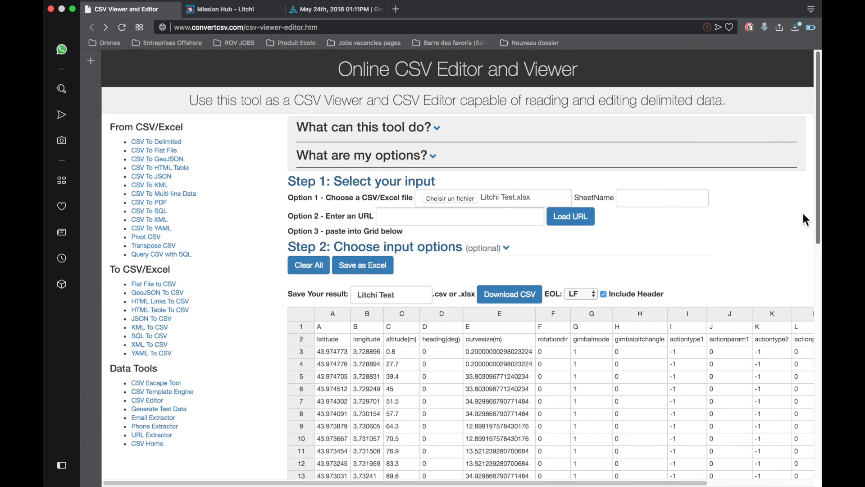
click(517, 299)
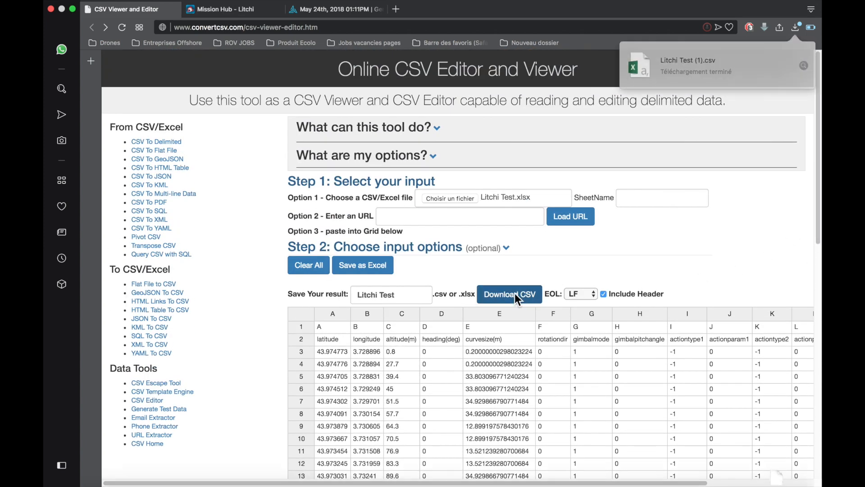
click(802, 64)
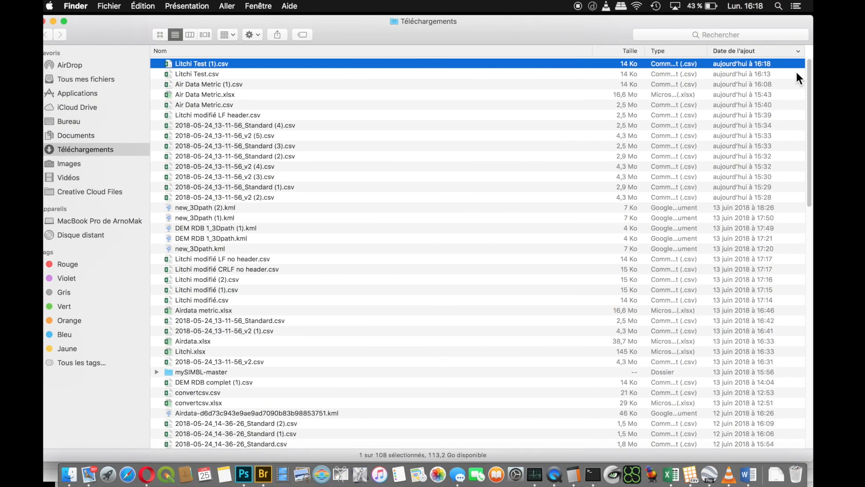
- Close the Téléchargements window and paste the copied Litchi Test (1).csv into the Vidéo Redo Flight folder
click(51, 22)
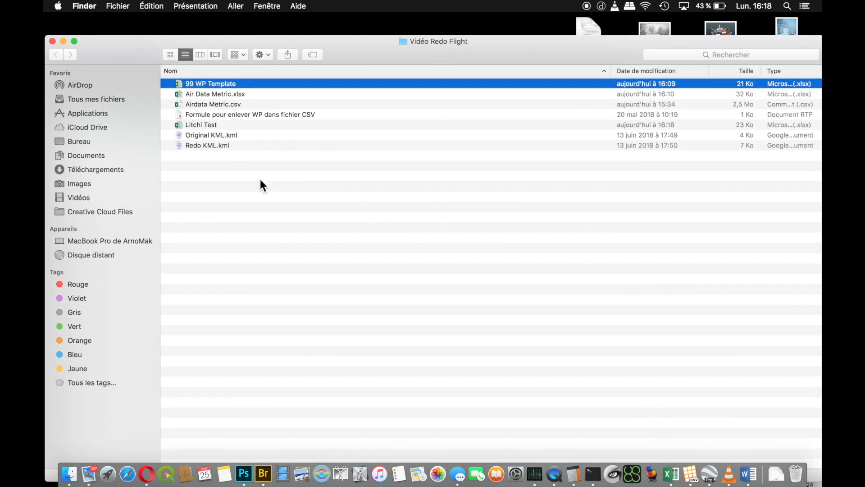
right_click(243, 225)
click(212, 242)
key(super+v)
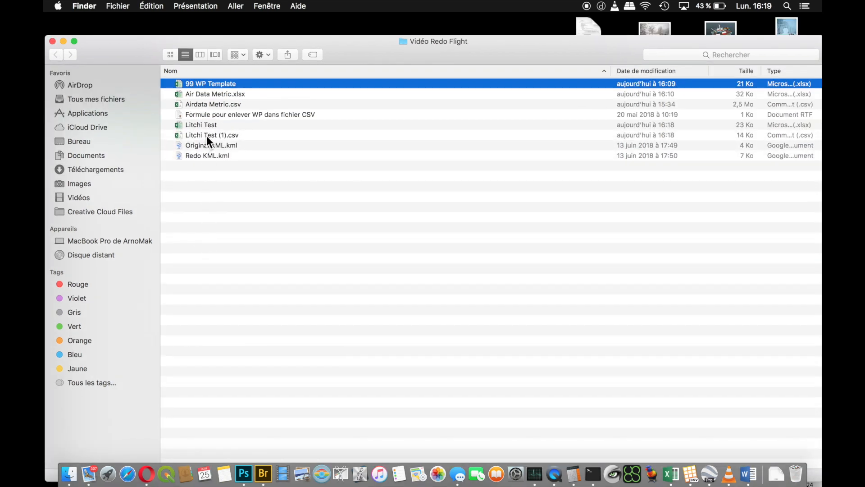
- Open Litchi Test (1).csv in Excel and delete row 1, which holds only the column letters above the real headers
click(206, 136)
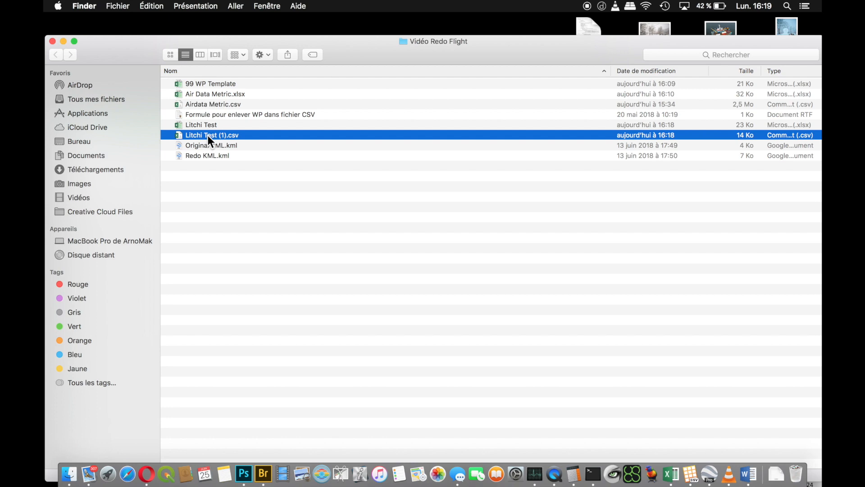
double_click(207, 135)
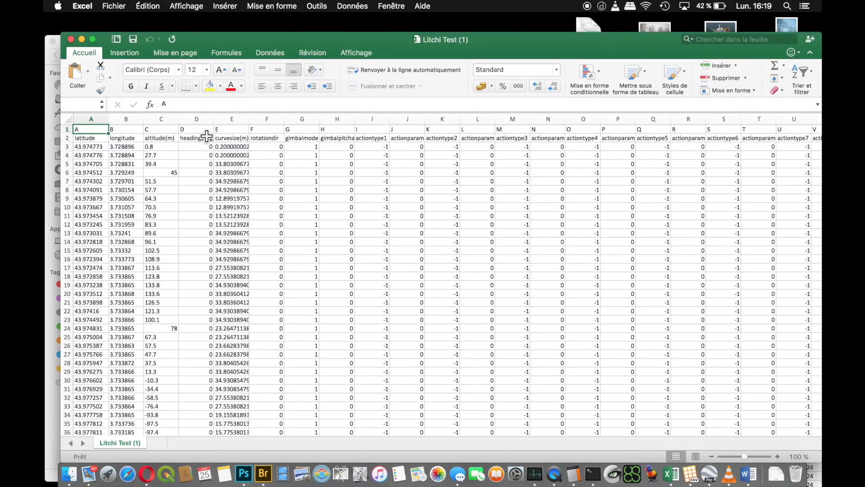
click(66, 129)
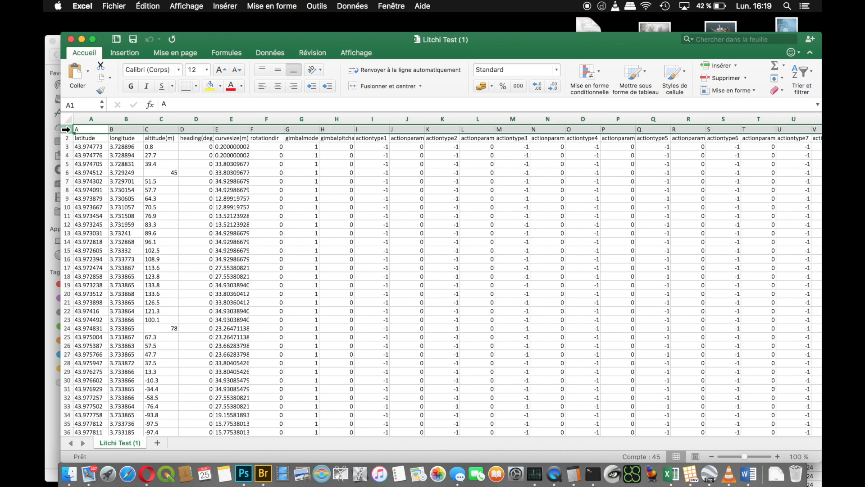
right_click(66, 129)
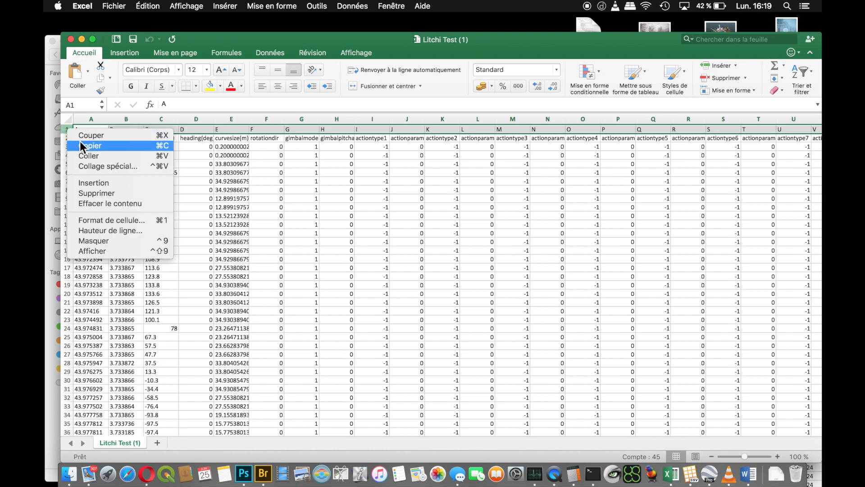
click(112, 196)
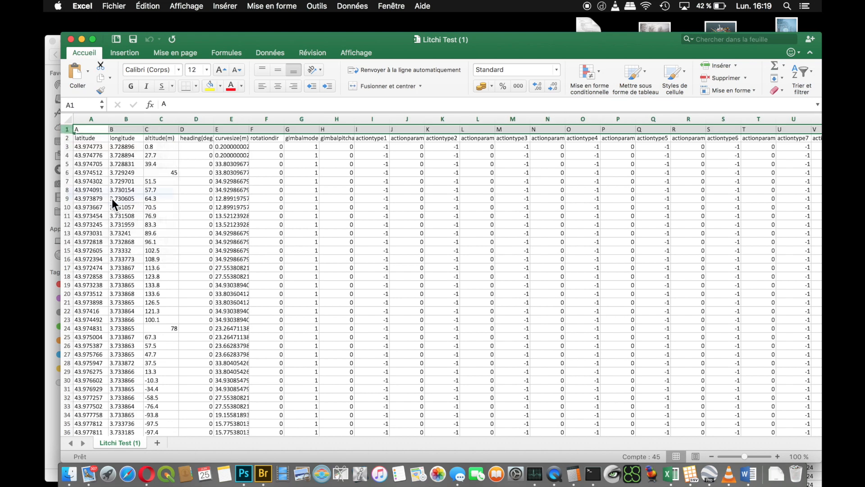
- Save Litchi Test (1) while keeping the CSV format, and close the file
click(133, 39)
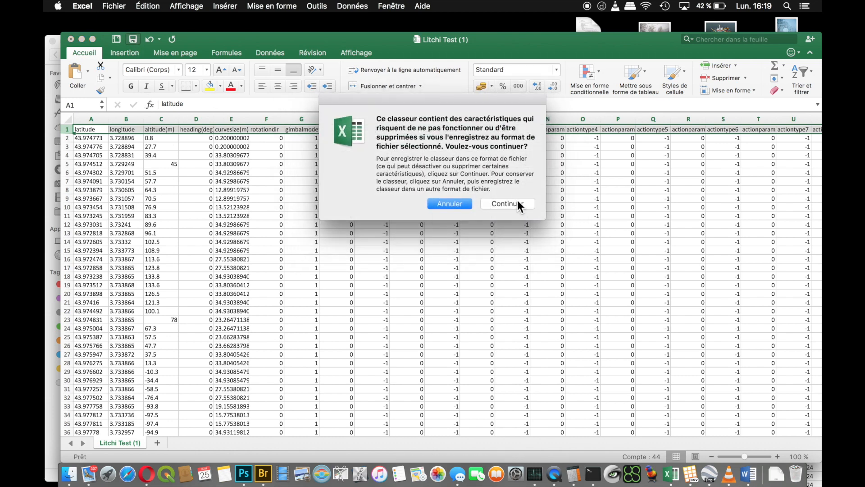
click(517, 204)
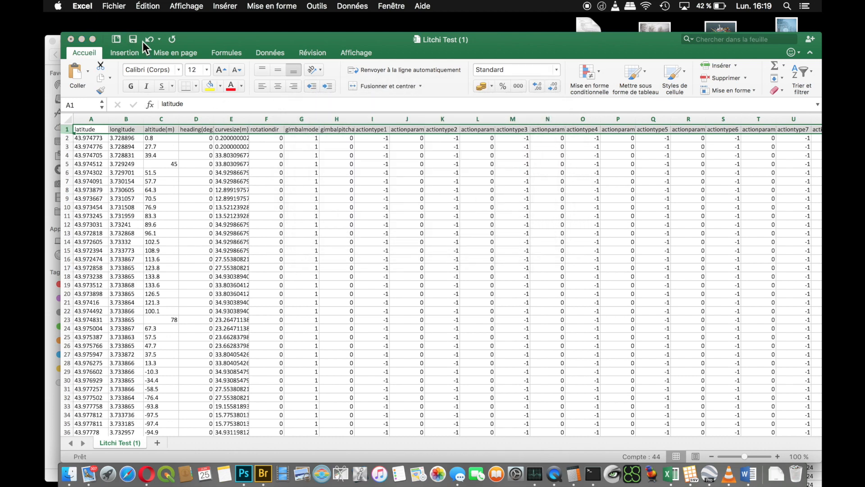
click(70, 39)
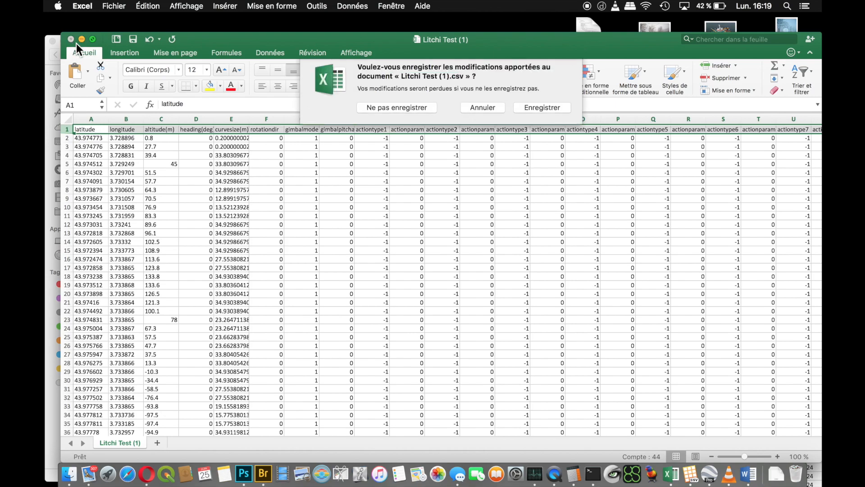
click(539, 115)
click(516, 203)
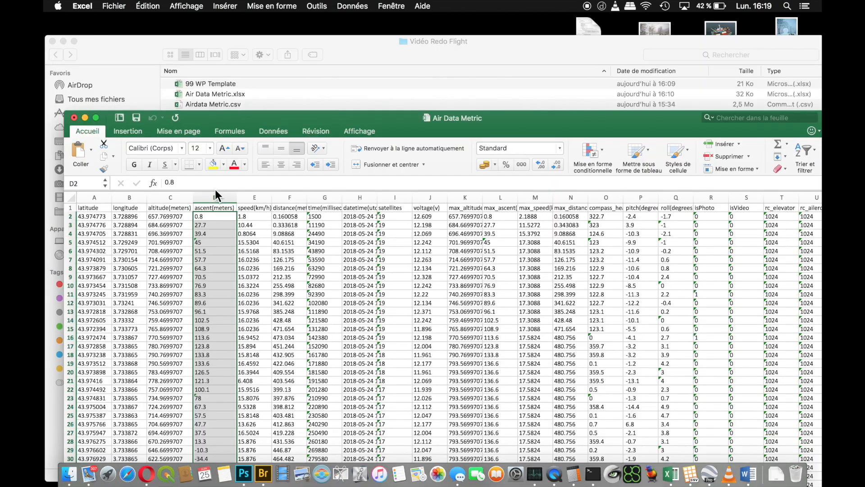
- Switch to Litchi's Mission Hub in the browser and import Litchi Test (1).csv from the Vidéo Redo Flight folder into a new mission
click(146, 473)
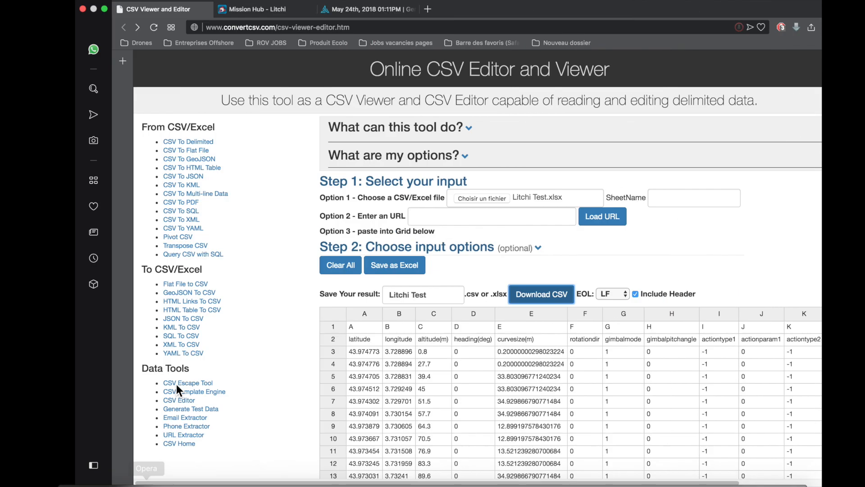
click(223, 9)
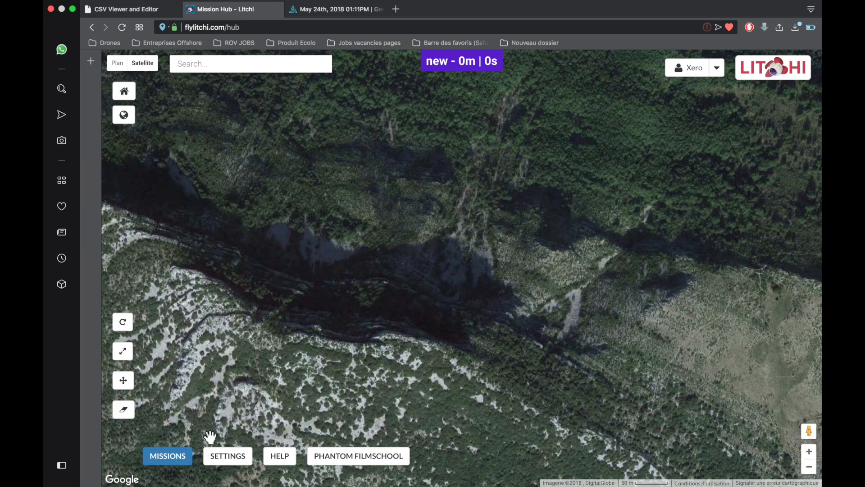
click(178, 456)
click(167, 457)
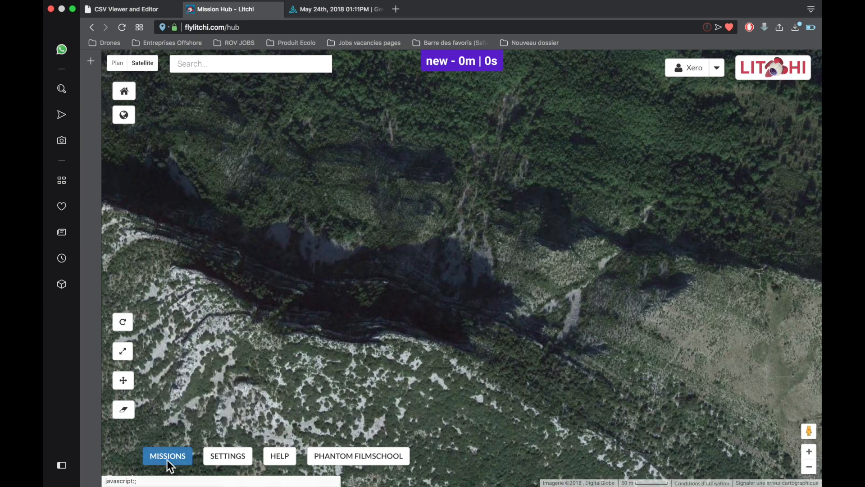
click(167, 457)
click(166, 408)
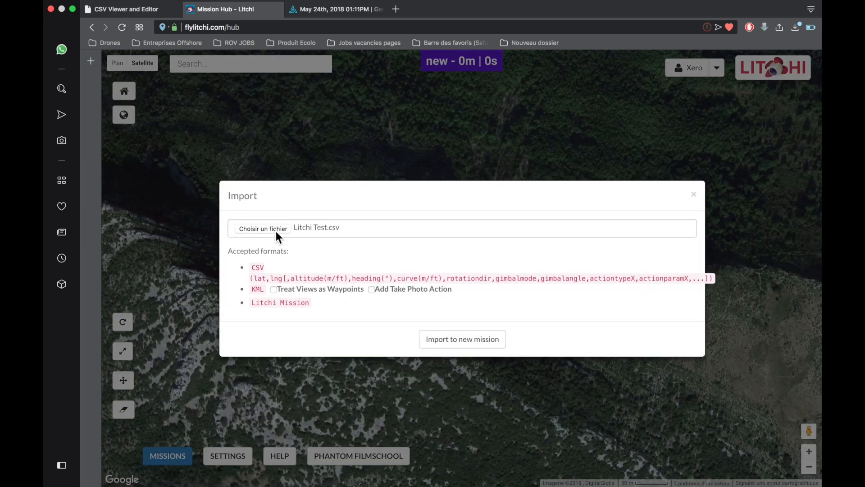
click(263, 229)
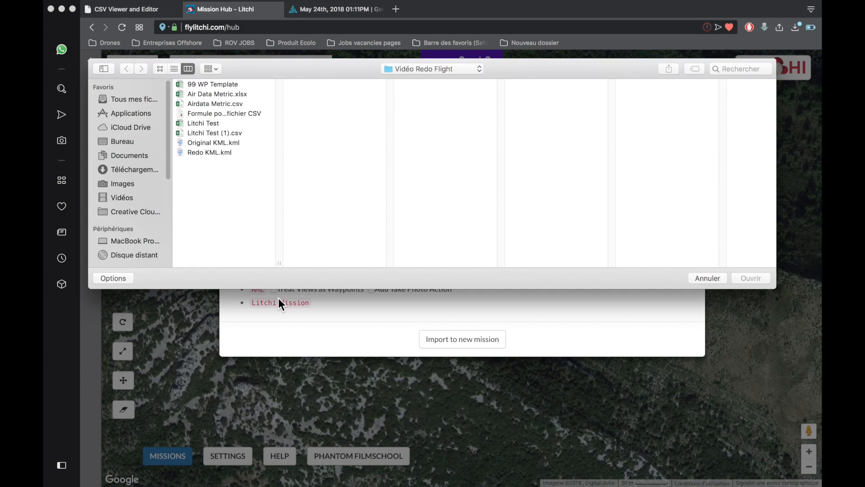
click(211, 133)
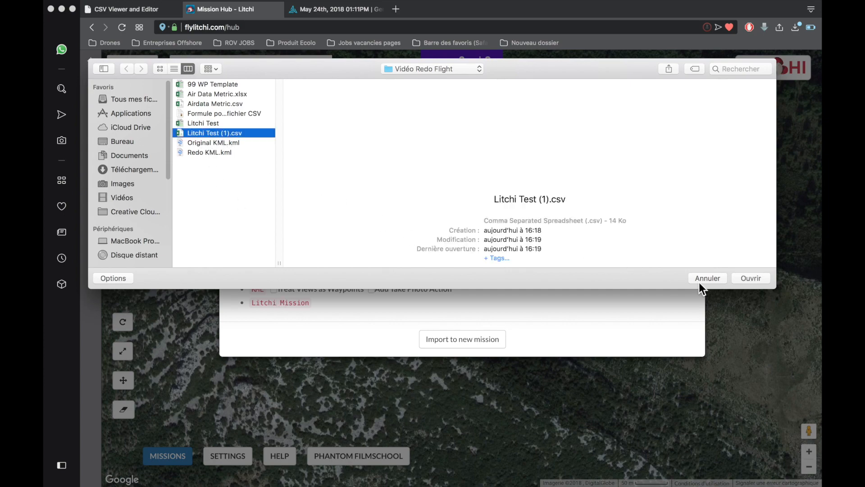
click(749, 279)
click(474, 339)
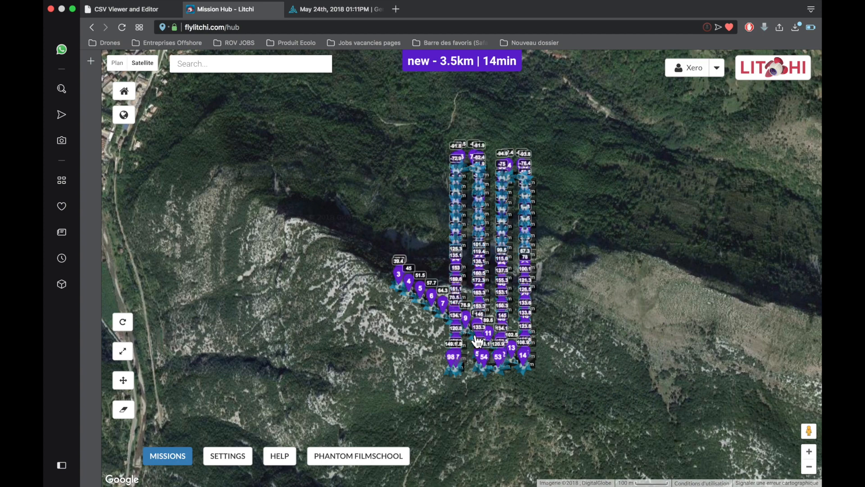
- Examine the imported mission's four parallel flight lines on the map, from their far turning points back to the diagonal starting leg
scroll(358, 309, up, 3)
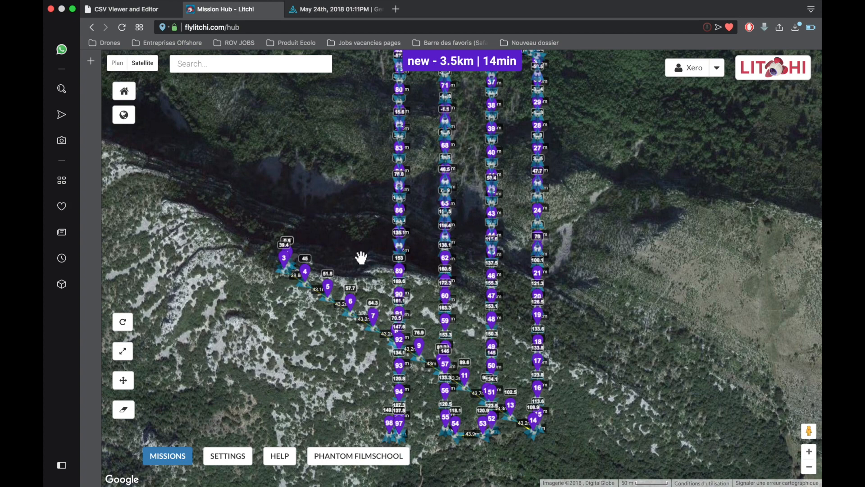
drag(361, 258, 378, 374)
drag(359, 334, 372, 290)
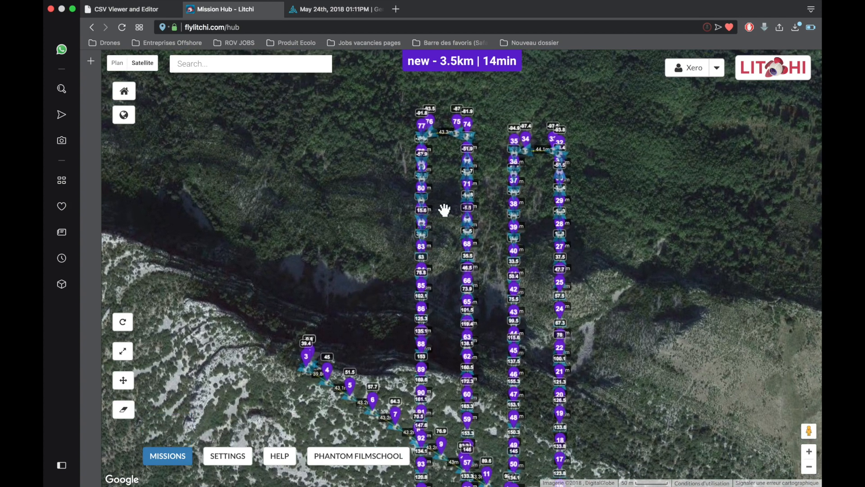
drag(444, 210, 445, 338)
scroll(451, 282, up, 3)
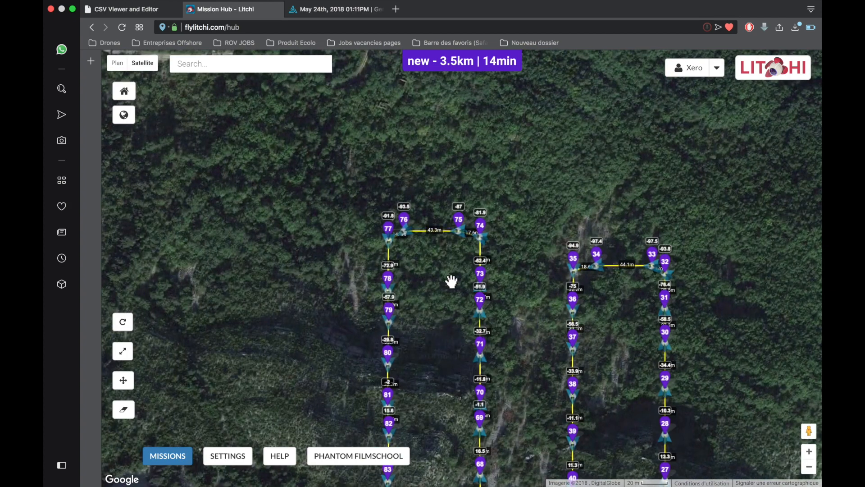
drag(537, 266, 470, 225)
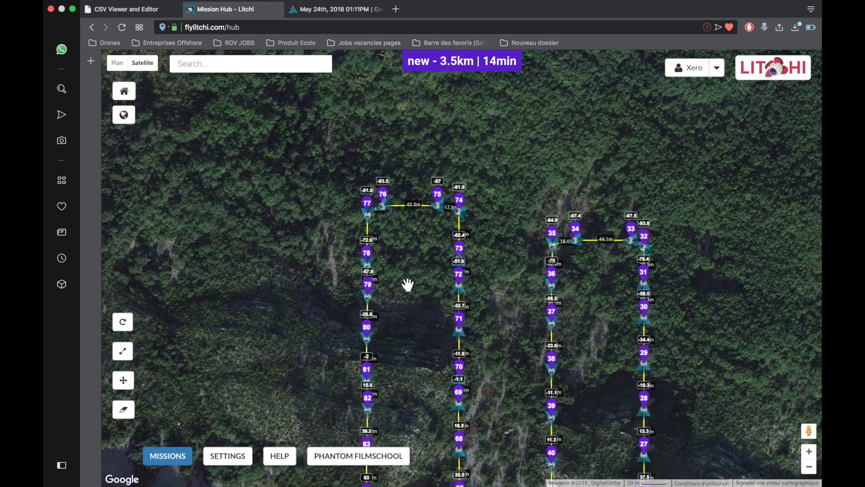
drag(407, 285, 401, 178)
drag(479, 305, 463, 201)
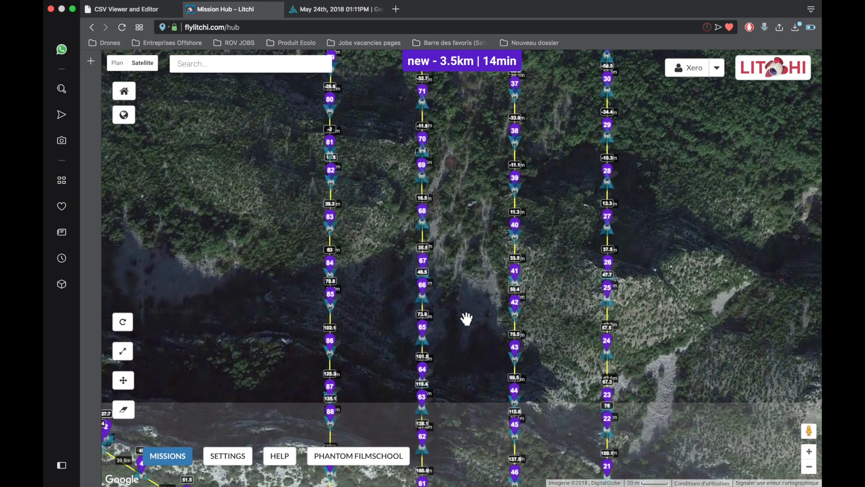
drag(466, 319, 461, 209)
drag(261, 315, 340, 191)
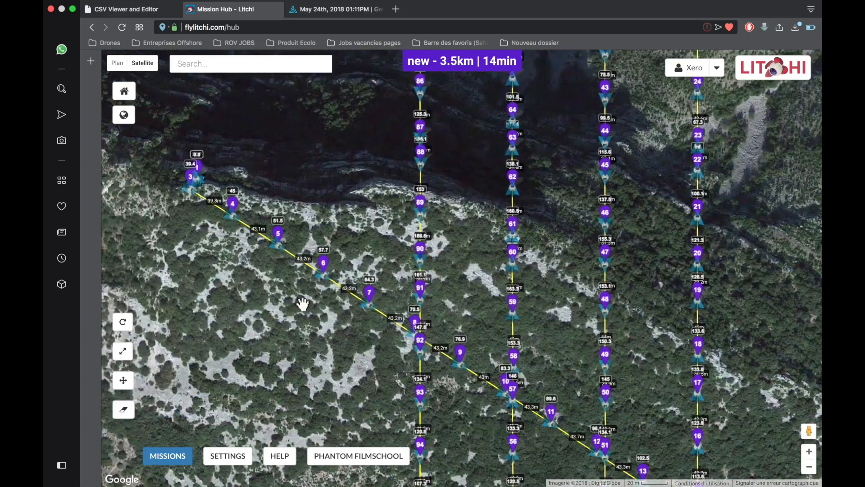
- Inspect the start of the mission closely, checking the positions and altitudes of waypoints 1 to 7 along the cliff edge
drag(303, 305, 338, 299)
scroll(334, 299, down, 2)
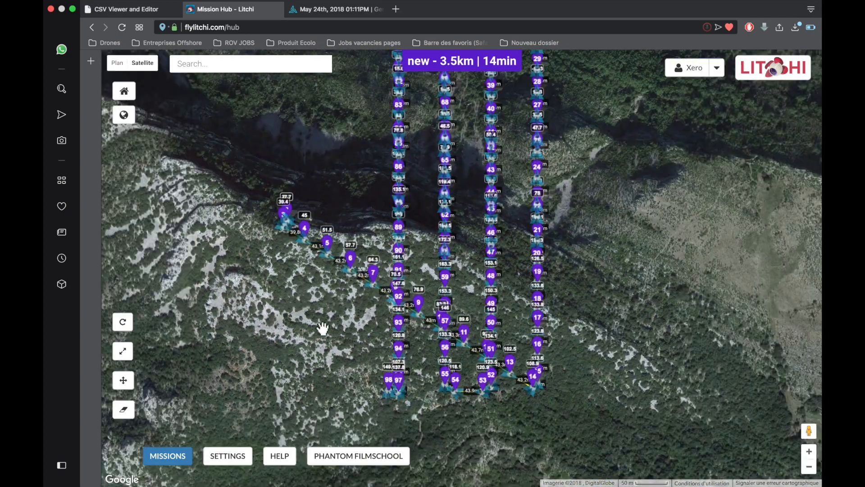
drag(323, 328, 359, 391)
scroll(347, 338, up, 3)
drag(360, 334, 365, 354)
scroll(364, 353, up, 2)
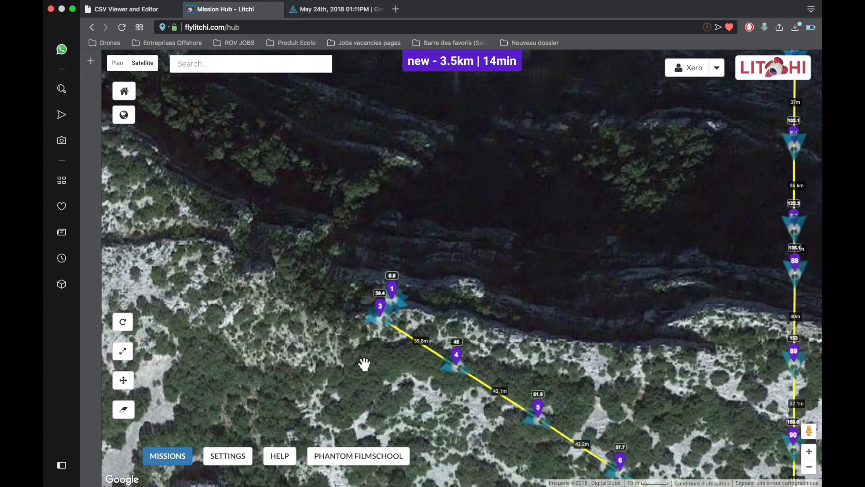
scroll(364, 364, up, 2)
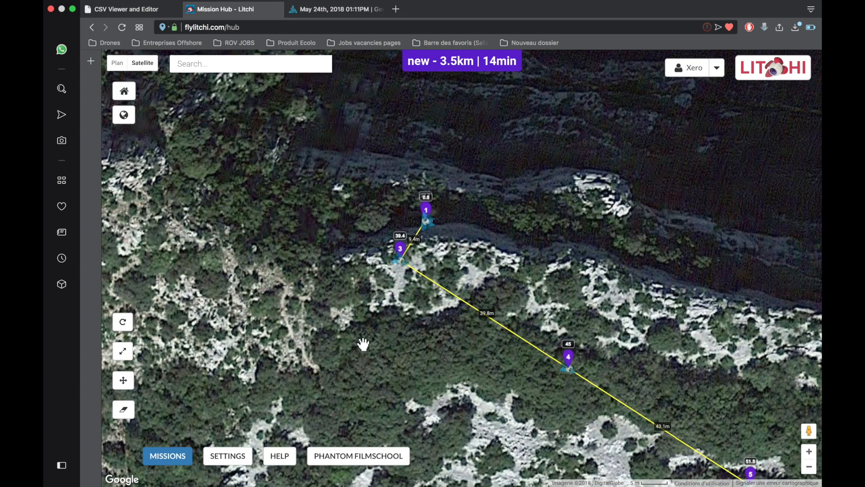
drag(378, 322, 351, 374)
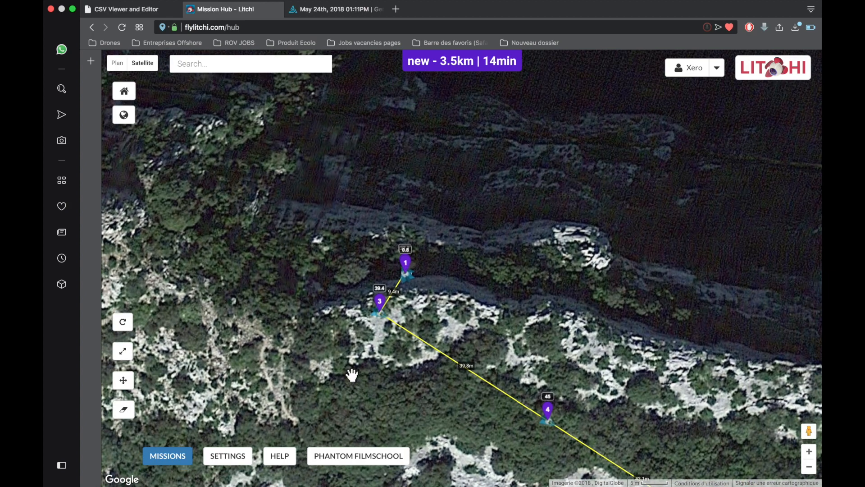
scroll(349, 370, down, 1)
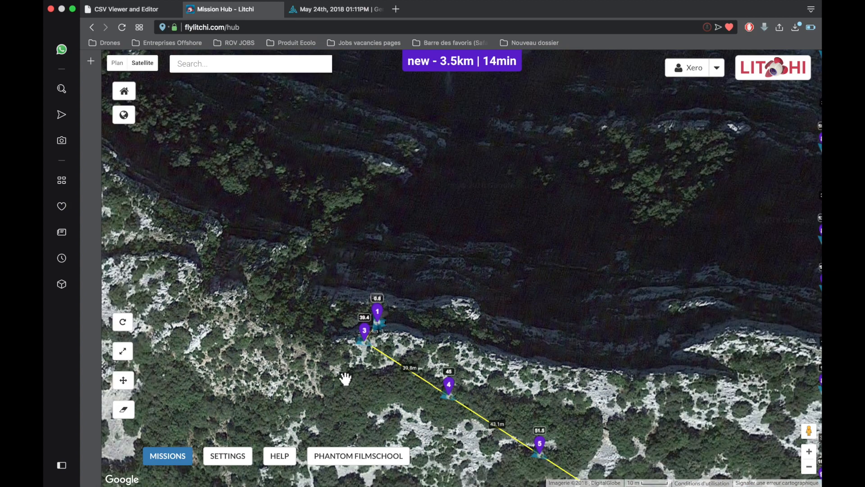
drag(345, 378, 343, 356)
scroll(343, 357, down, 1)
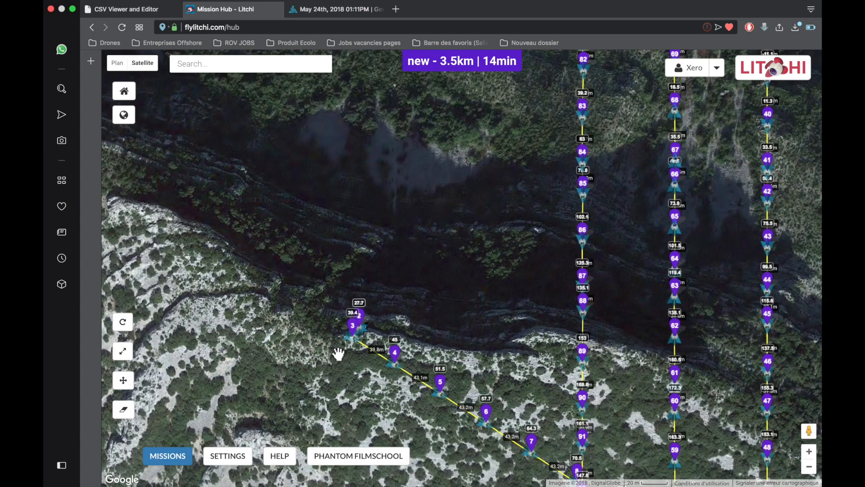
drag(350, 368, 330, 337)
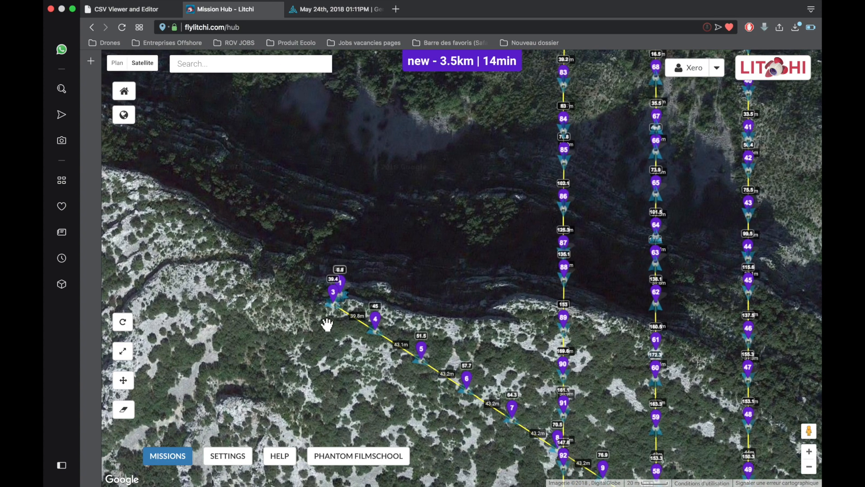
drag(331, 345, 299, 266)
scroll(361, 341, down, 1)
scroll(365, 348, up, 1)
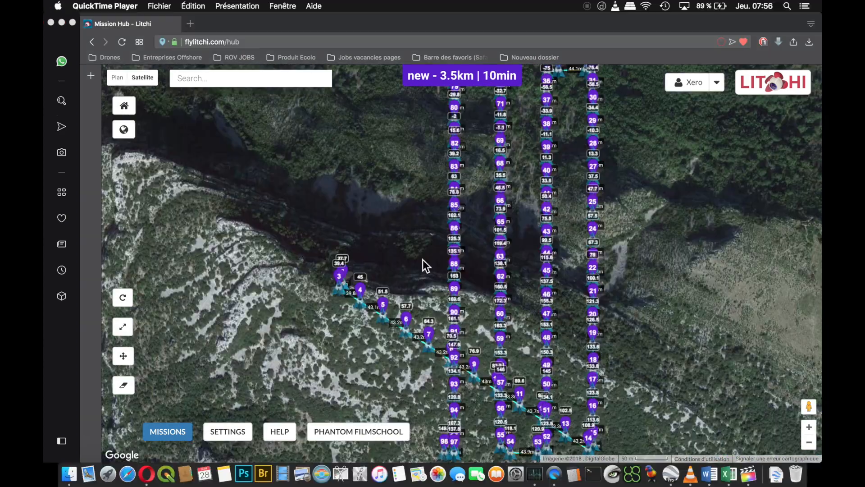
click(407, 249)
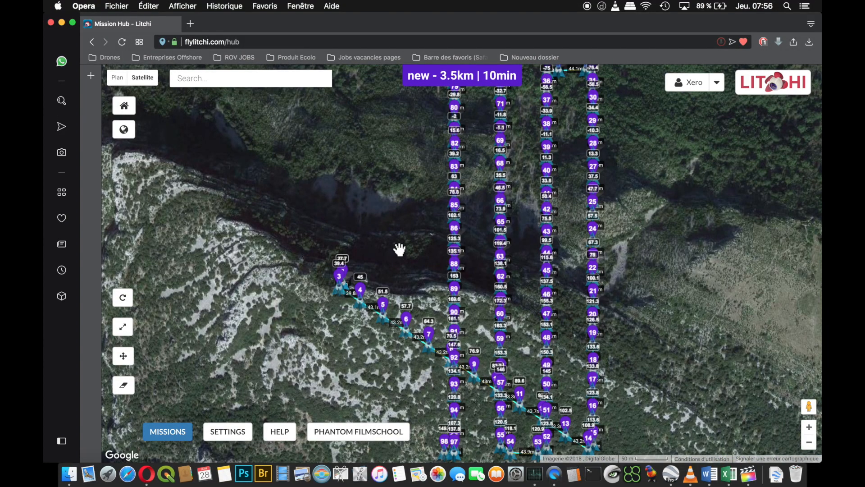
mouse_move(400, 249)
mouse_down()
mouse_move(376, 222)
mouse_move(401, 239)
mouse_move(445, 242)
mouse_move(423, 245)
mouse_move(392, 303)
mouse_move(397, 225)
mouse_move(413, 208)
mouse_move(403, 251)
mouse_up()
click(168, 431)
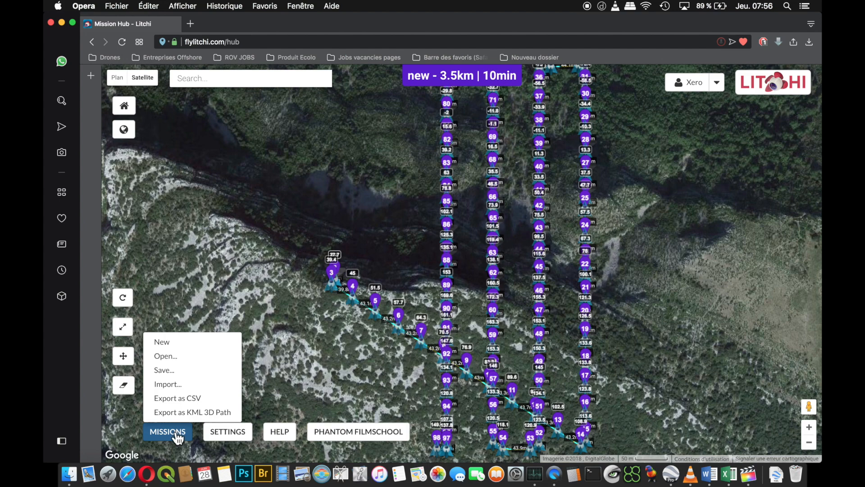
click(289, 366)
drag(367, 351, 311, 404)
drag(317, 244, 361, 169)
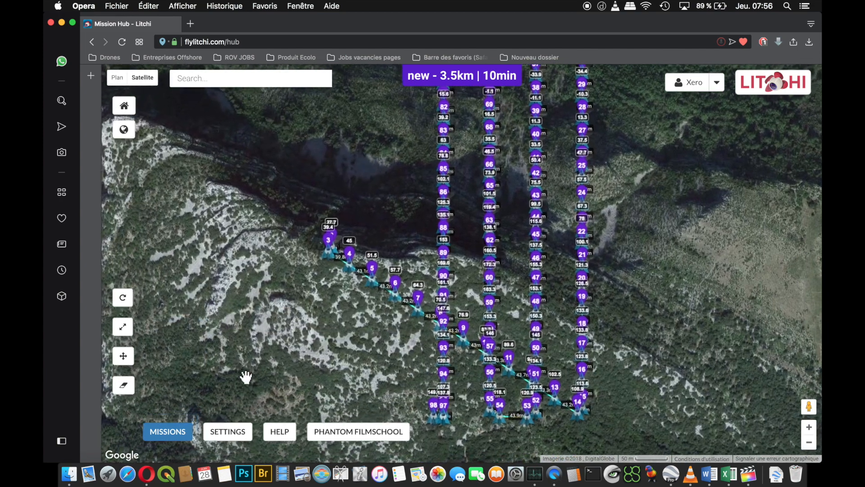
- Export the mission as a KML 3D path and open the downloaded new_3Dpath (4).kml in Google Earth Pro
click(174, 443)
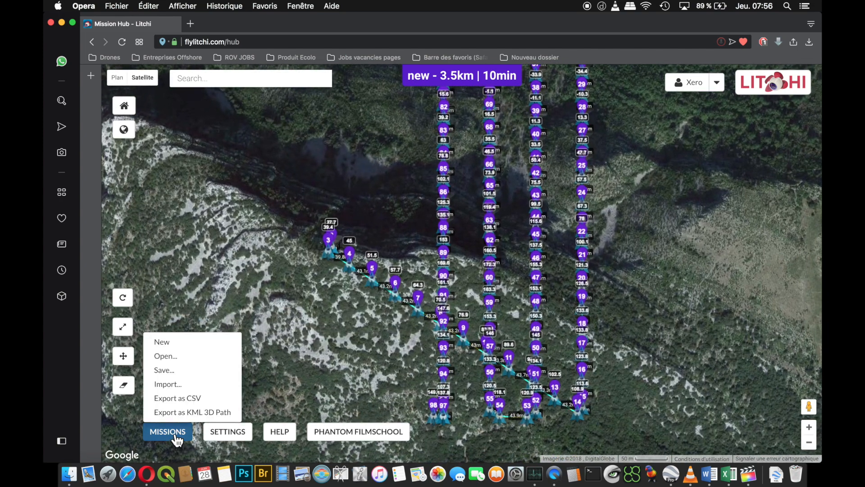
click(182, 412)
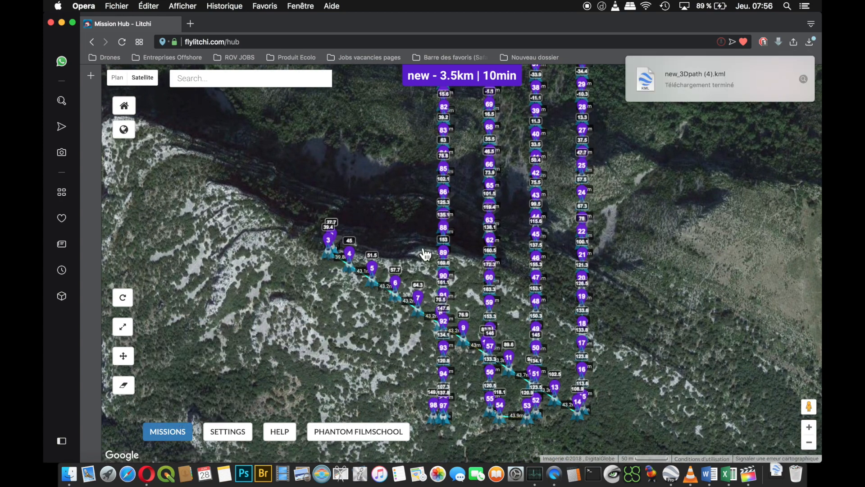
click(648, 80)
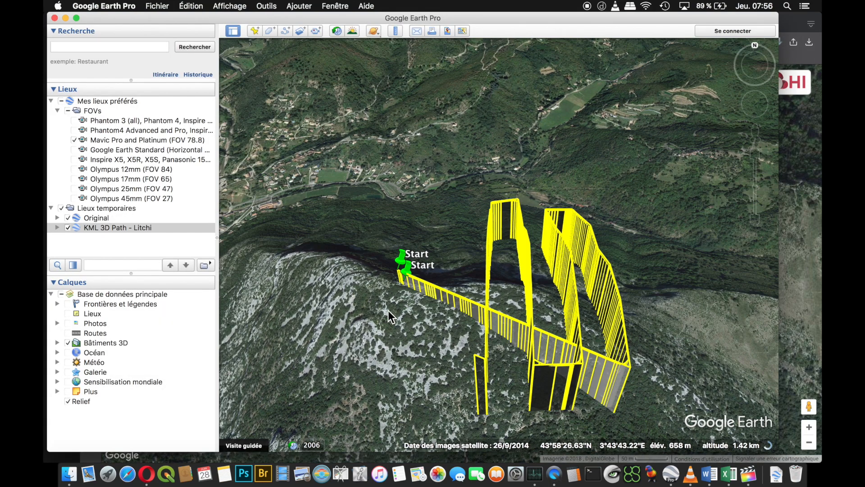
- Hide the KML 3D Path - Litchi layer and examine the Original flight path alone over the ridge from several sides
click(68, 227)
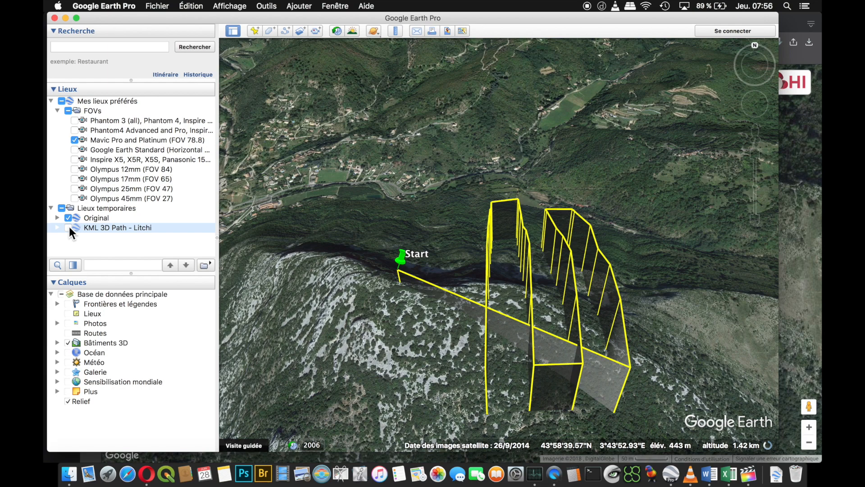
click(111, 222)
drag(408, 361, 435, 368)
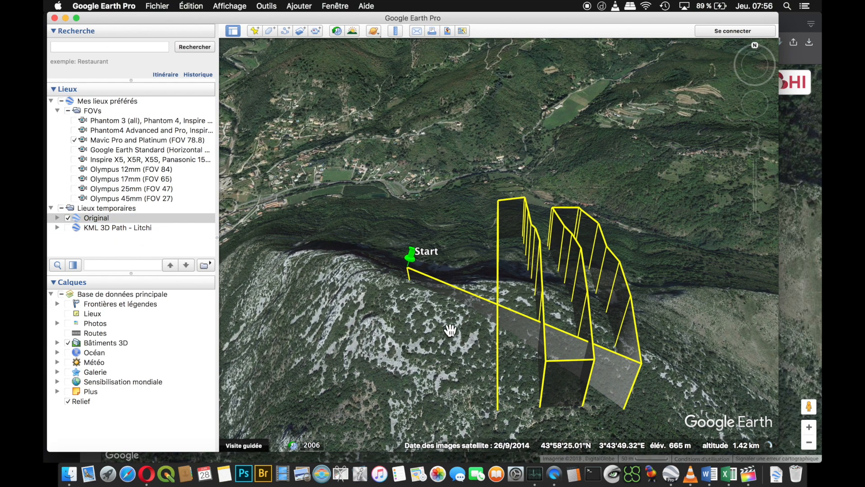
drag(450, 323, 607, 407)
drag(557, 384, 426, 335)
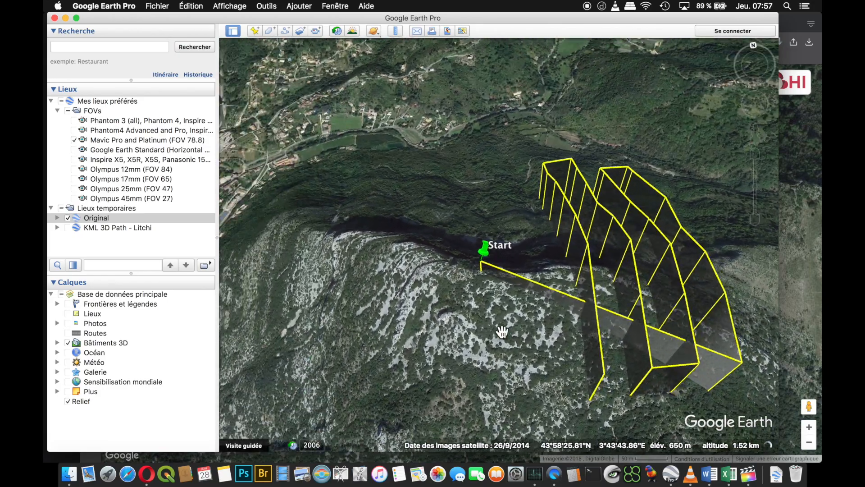
drag(656, 331, 446, 332)
drag(533, 267, 462, 291)
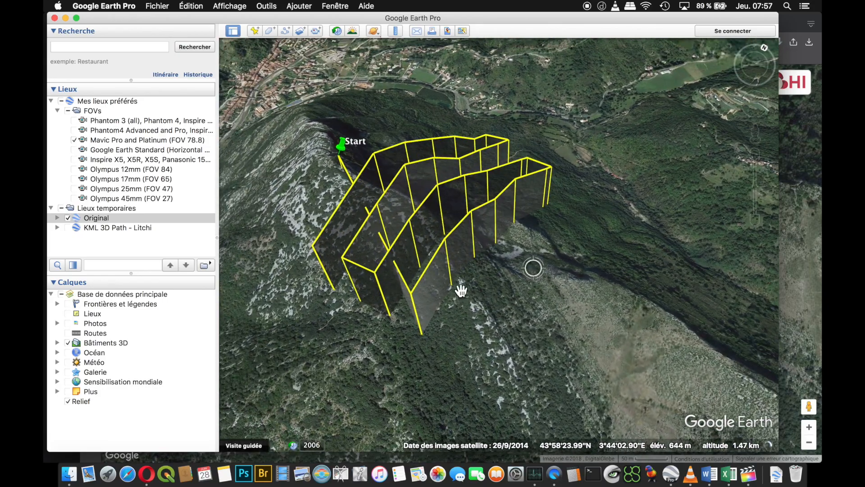
drag(309, 273, 404, 324)
drag(378, 296, 468, 293)
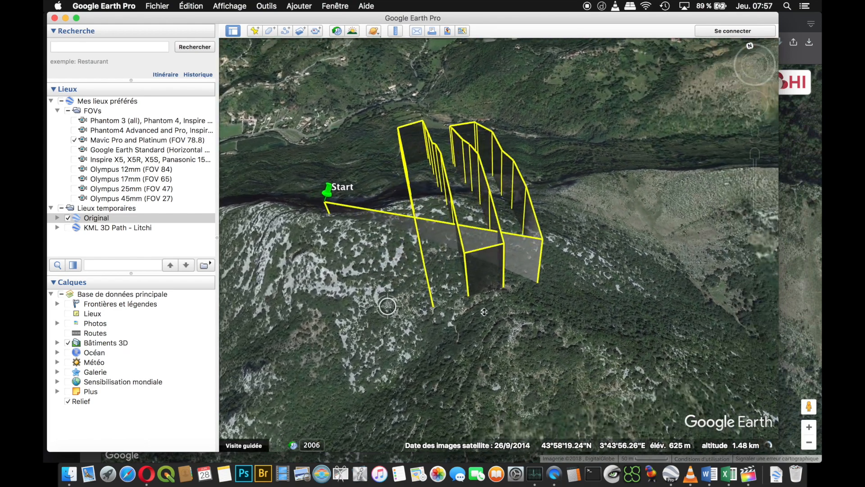
drag(378, 289, 449, 329)
- Show the KML 3D Path - Litchi layer again and examine both overlaid paths from above, along the cliff and at their far turns
click(68, 228)
drag(504, 332, 369, 325)
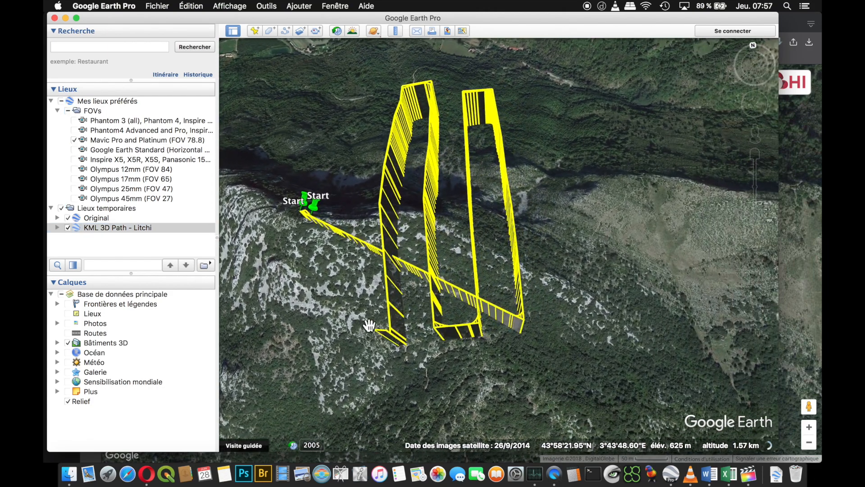
mouse_move(415, 311)
mouse_down()
mouse_move(440, 336)
mouse_move(427, 293)
mouse_up()
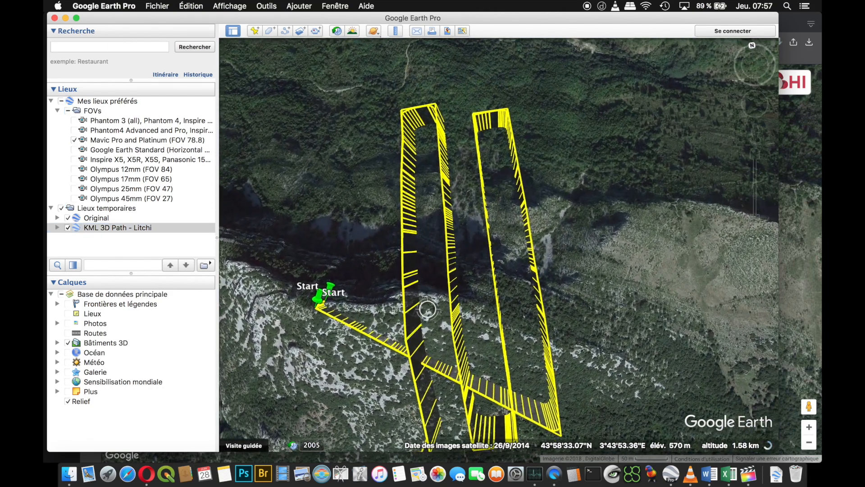
mouse_move(417, 193)
mouse_down()
mouse_move(502, 344)
mouse_move(500, 260)
mouse_move(518, 291)
mouse_move(510, 319)
mouse_up()
scroll(500, 279, up, 5)
mouse_move(461, 335)
mouse_down()
mouse_move(479, 363)
mouse_move(616, 412)
mouse_up()
mouse_move(464, 315)
mouse_down()
mouse_move(610, 356)
mouse_move(554, 435)
mouse_up()
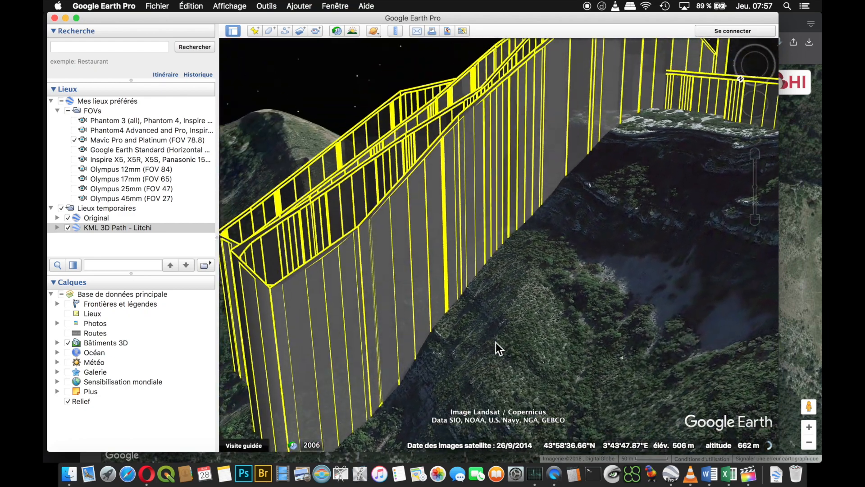
drag(497, 344, 643, 292)
mouse_move(374, 336)
mouse_down()
mouse_move(452, 374)
mouse_move(518, 372)
mouse_move(561, 348)
mouse_up()
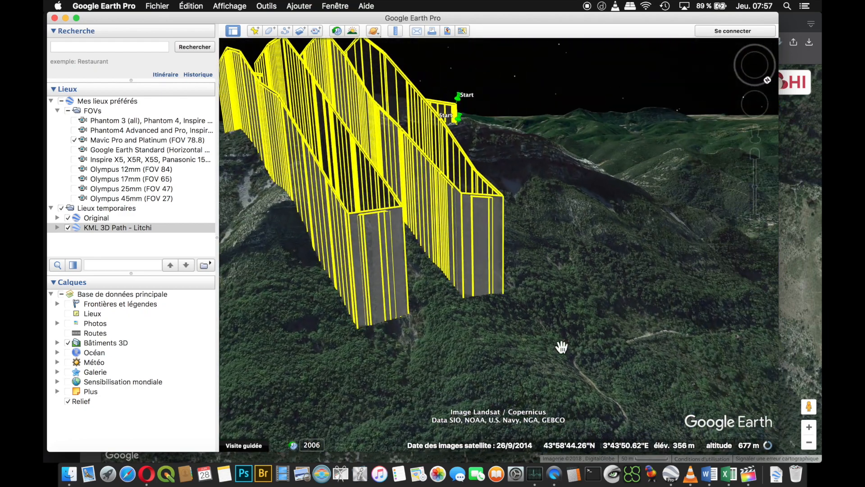
- Compare the two paths at the far turns by hiding and restoring each in turn, leaving only KML 3D Path - Litchi shown
click(68, 218)
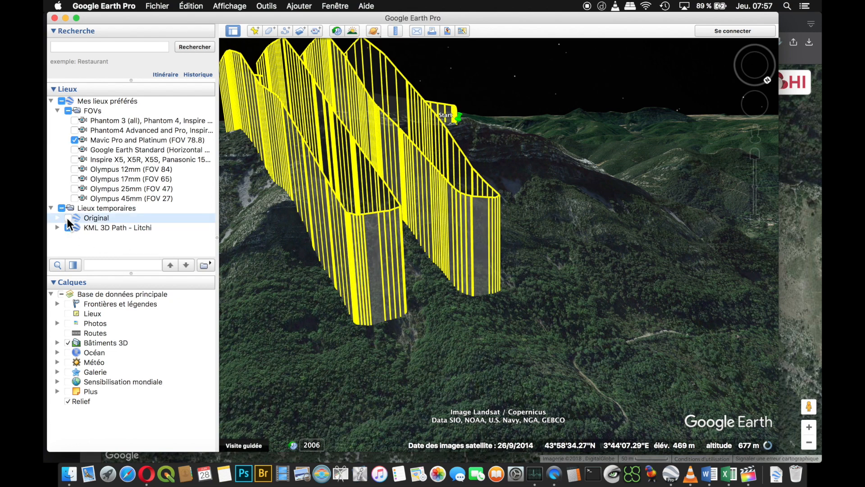
click(68, 218)
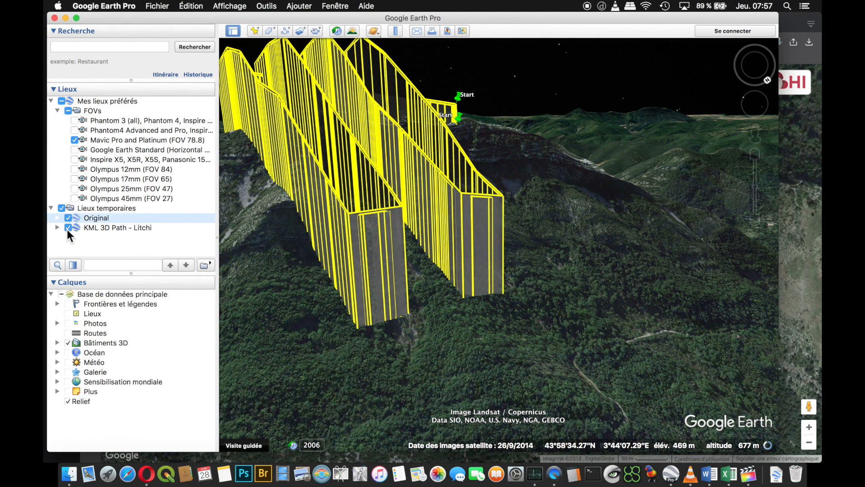
click(68, 228)
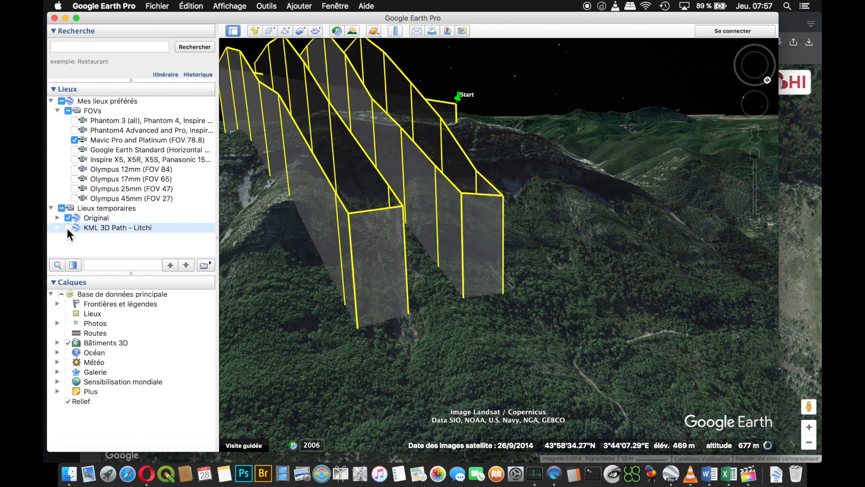
click(68, 227)
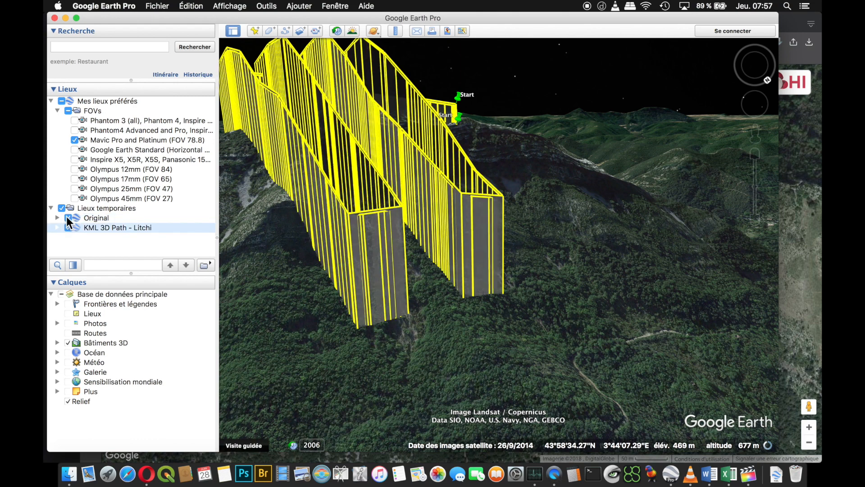
click(68, 218)
scroll(315, 303, down, 5)
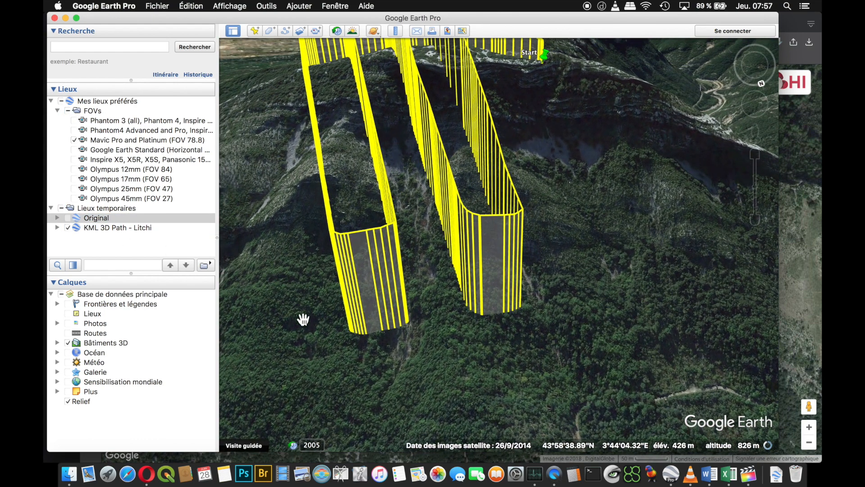